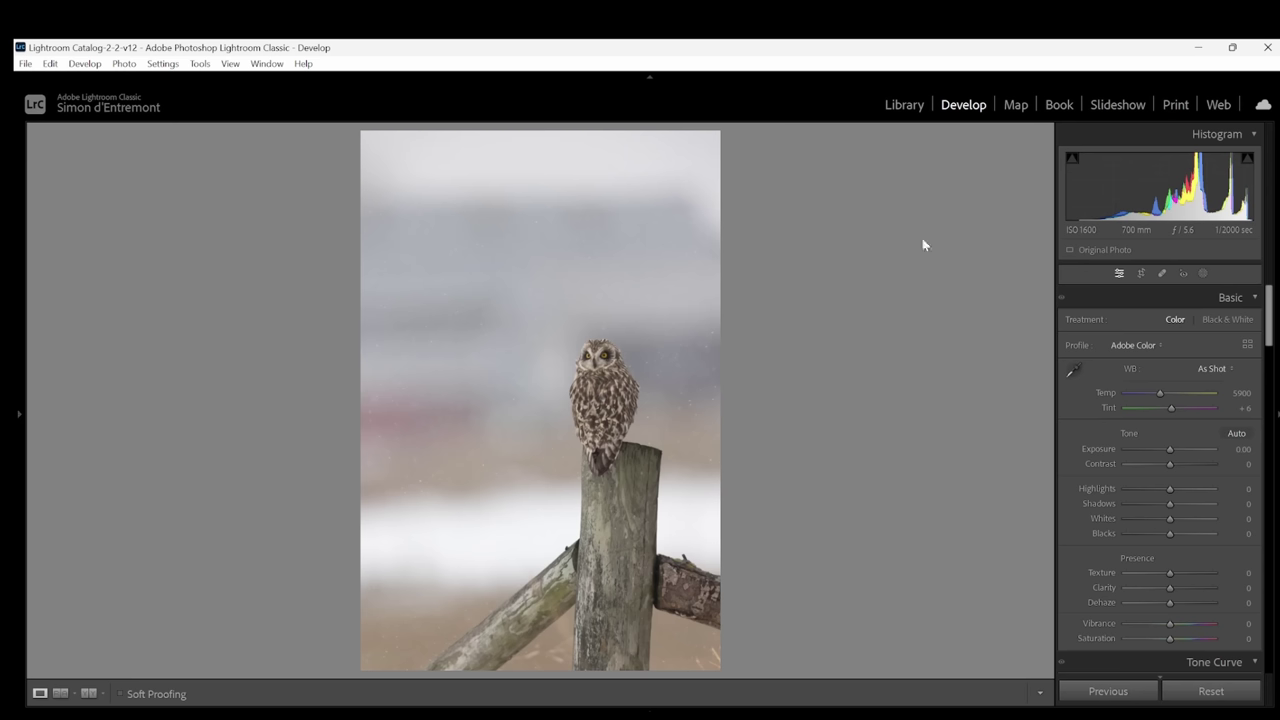
# - Crop the photo to a landscape frame with the owl centred
pyautogui.click(1141, 273)
pyautogui.moveTo(718, 140); pyautogui.dragTo(707, 300)
pyautogui.moveTo(611, 354); pyautogui.dragTo(610, 462)
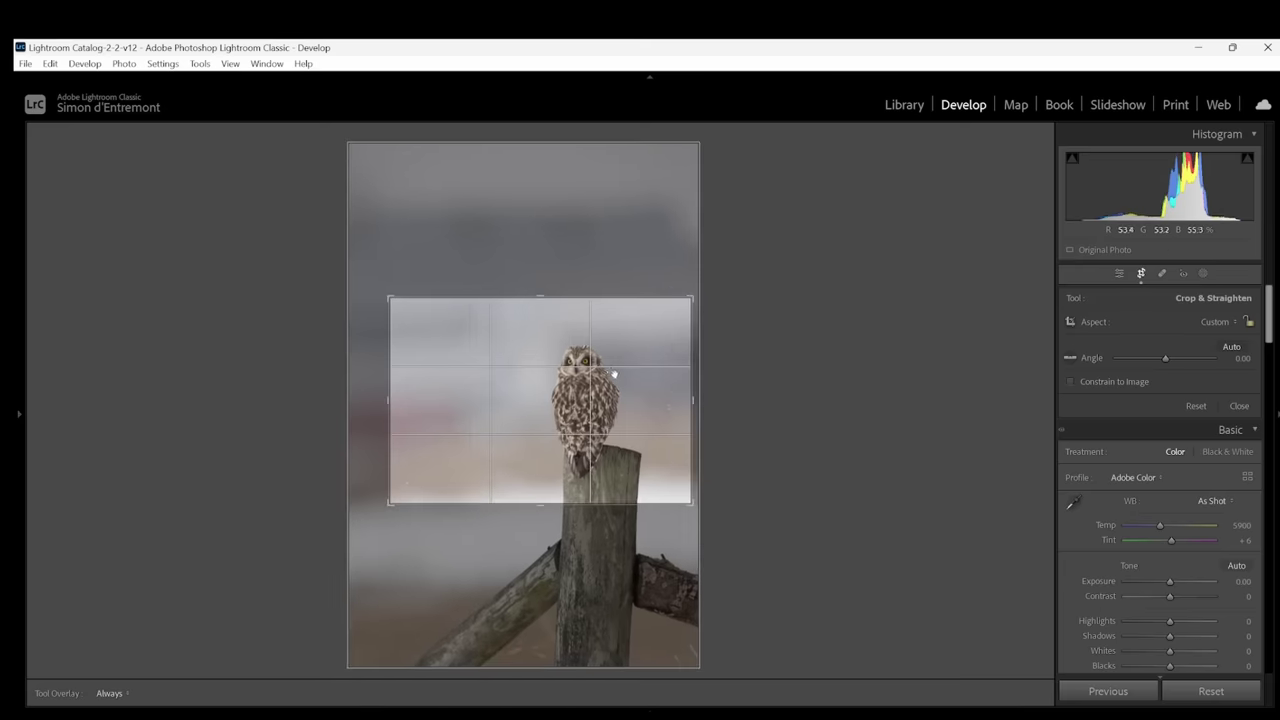
pyautogui.press('Return')
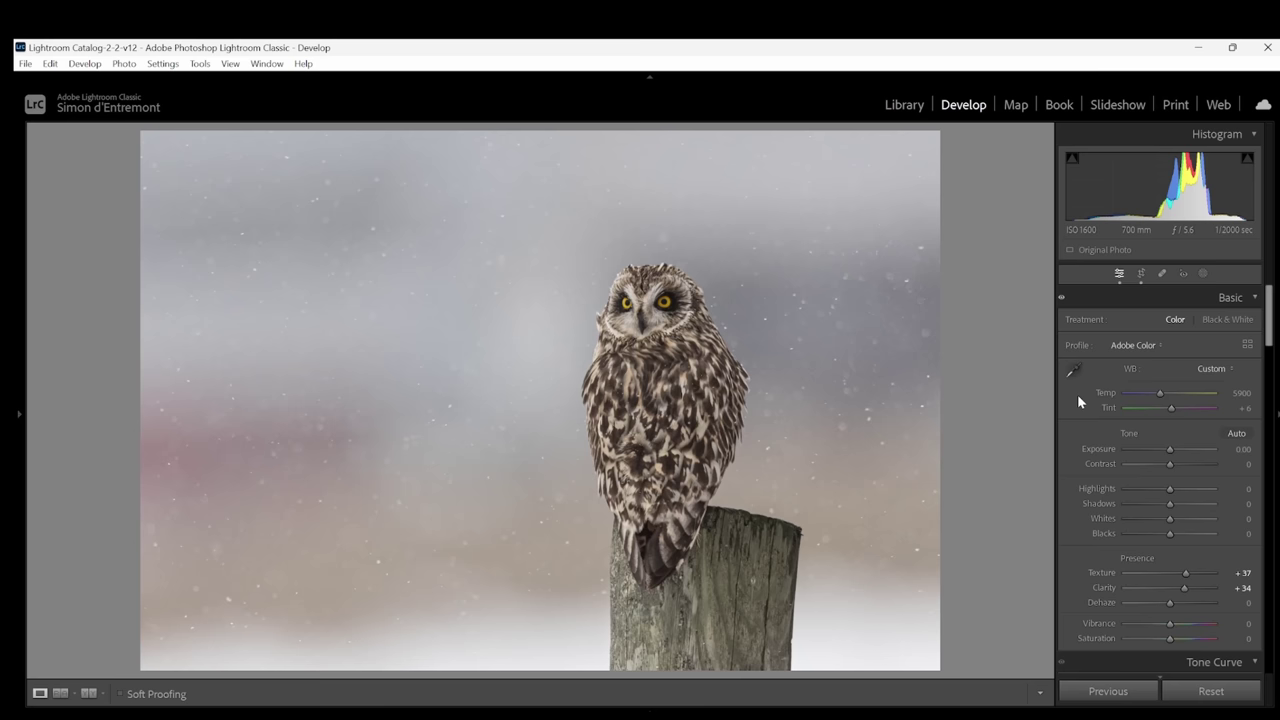
# - Add a Select Background mask (Mask 1) covering everything around the owl
pyautogui.click(1204, 274)
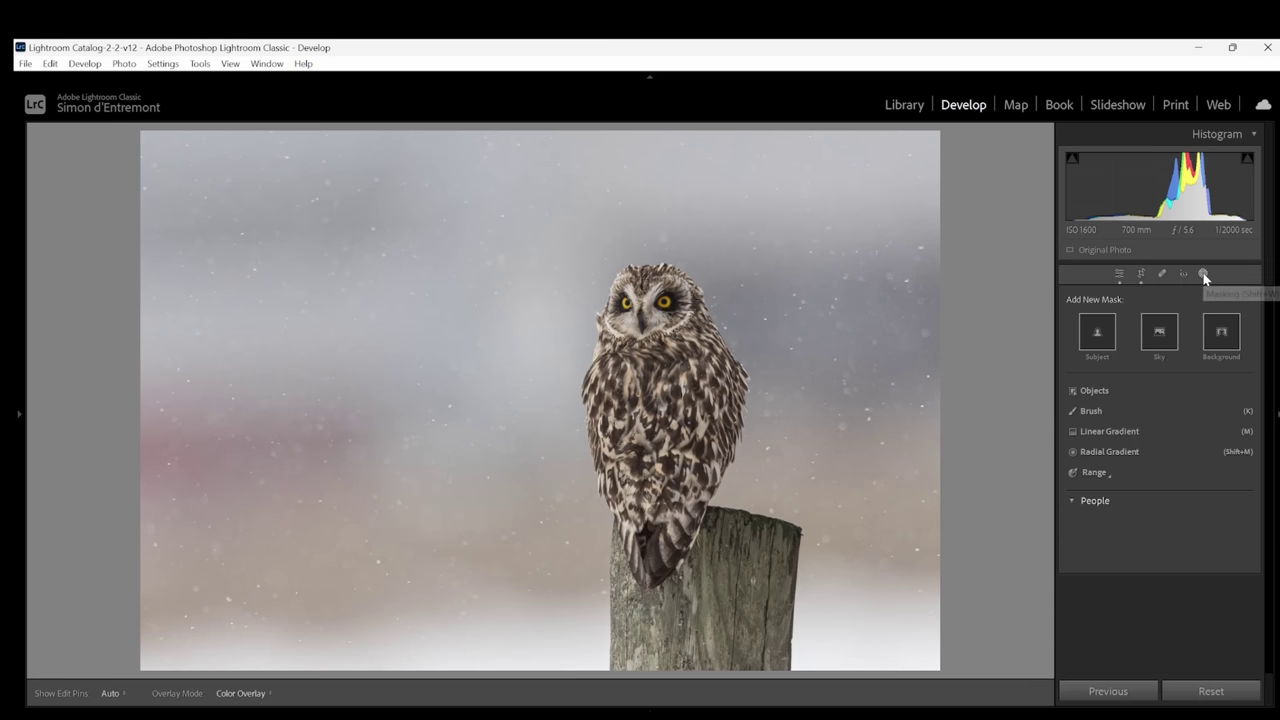
pyautogui.click(1222, 333)
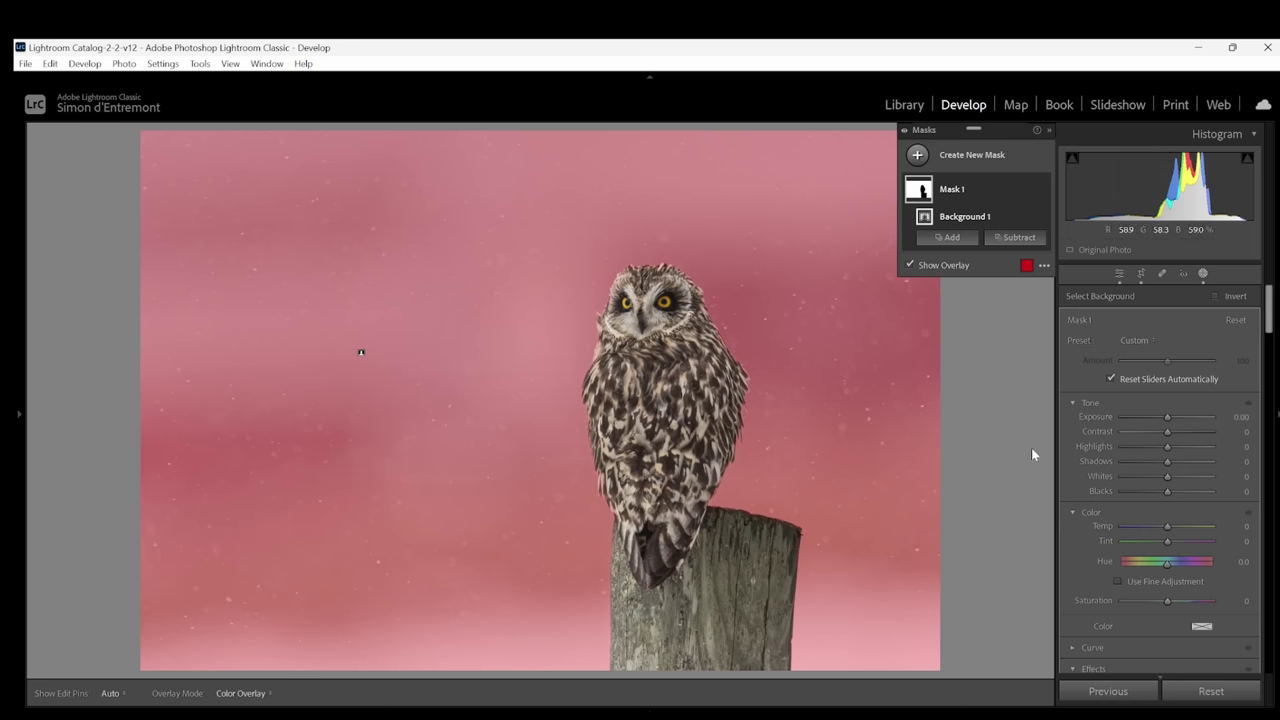
# - Set the background mask's Shadows to -85 and Contrast to +100, keeping Exposure at 0
pyautogui.moveTo(1167, 461); pyautogui.dragTo(1129, 469)
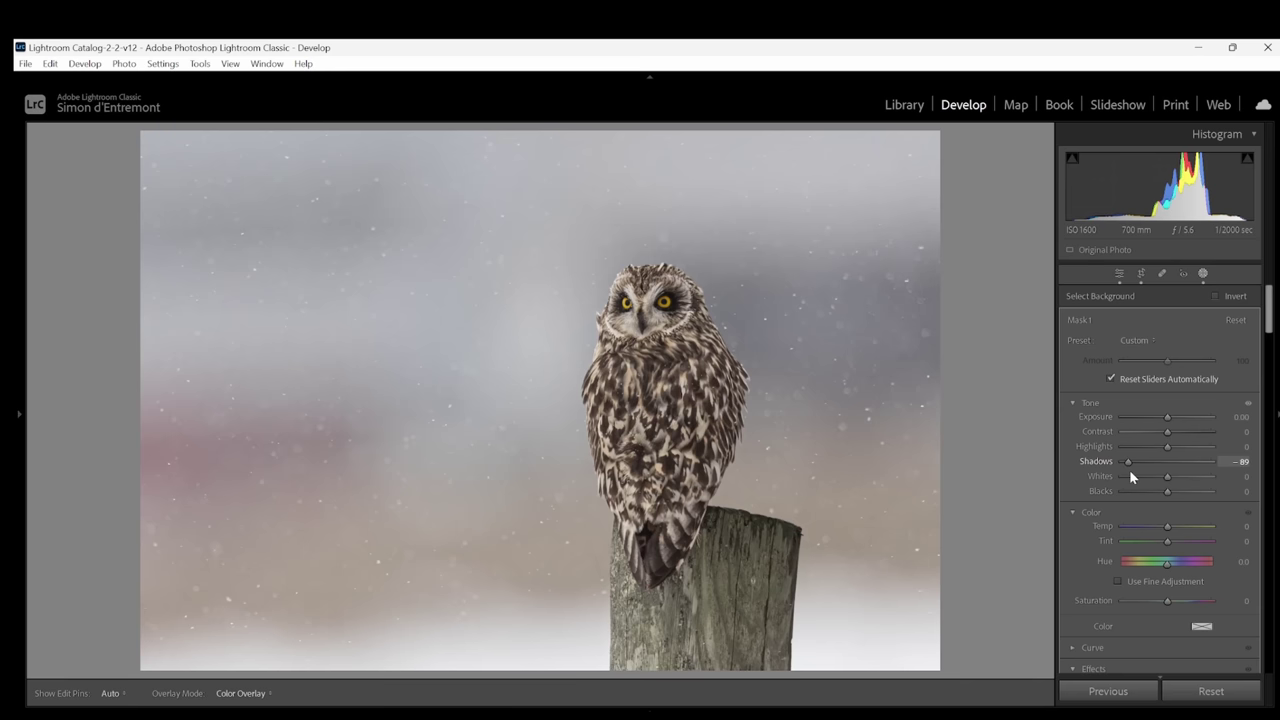
pyautogui.moveTo(1167, 416); pyautogui.dragTo(1161, 423)
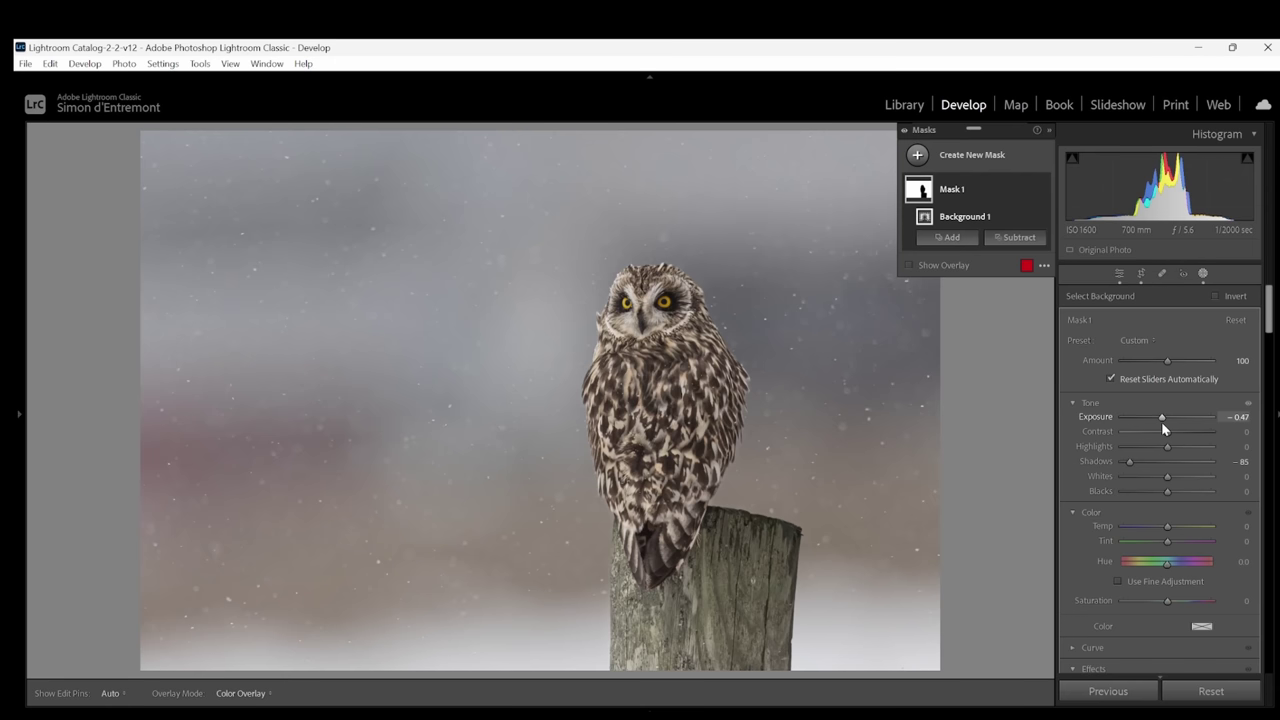
pyautogui.doubleClick(1162, 421)
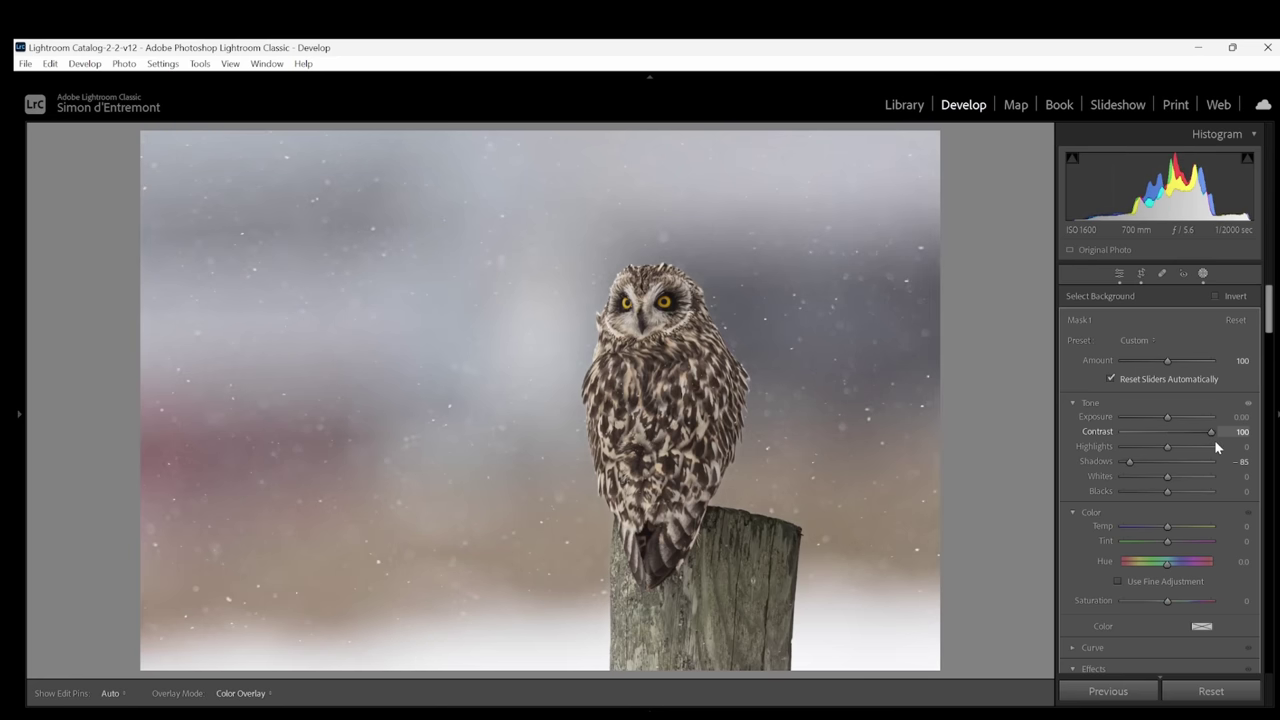
# - Give the background more texture and clarity, Noise reduction 48 and Temp -11
pyautogui.scroll(-5, 1180, 470)
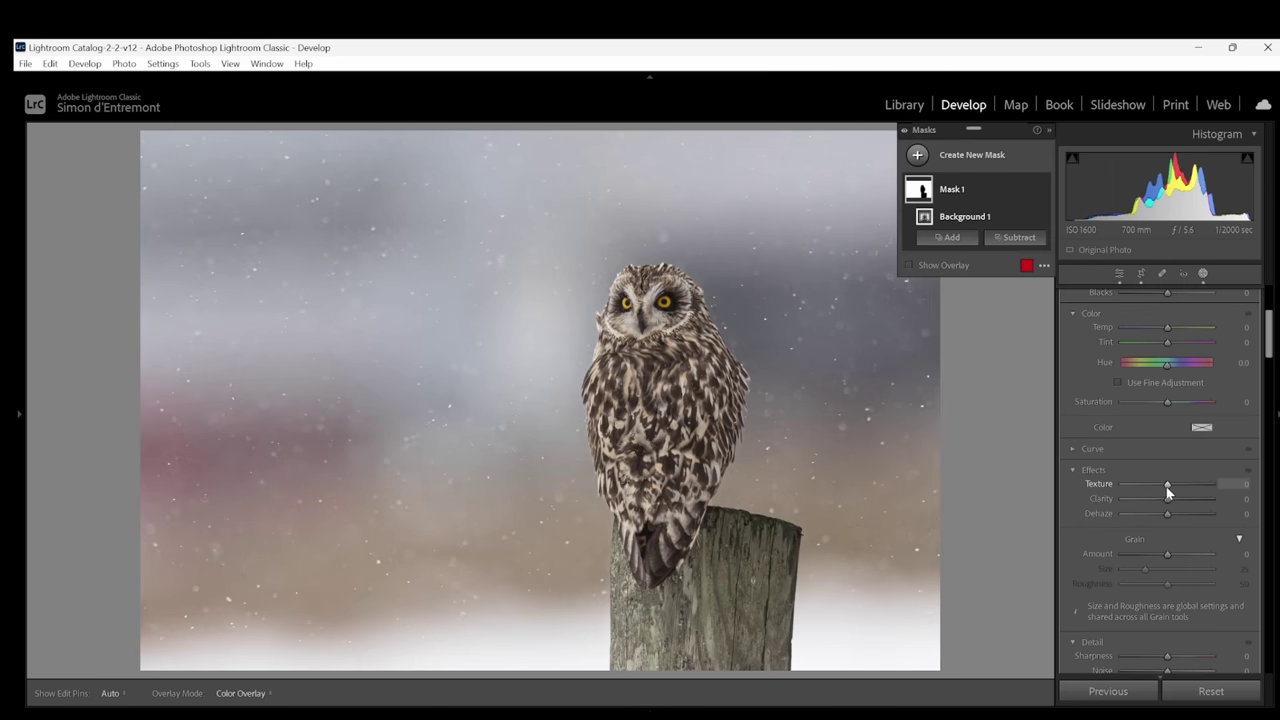
pyautogui.moveTo(1166, 487); pyautogui.dragTo(1182, 499)
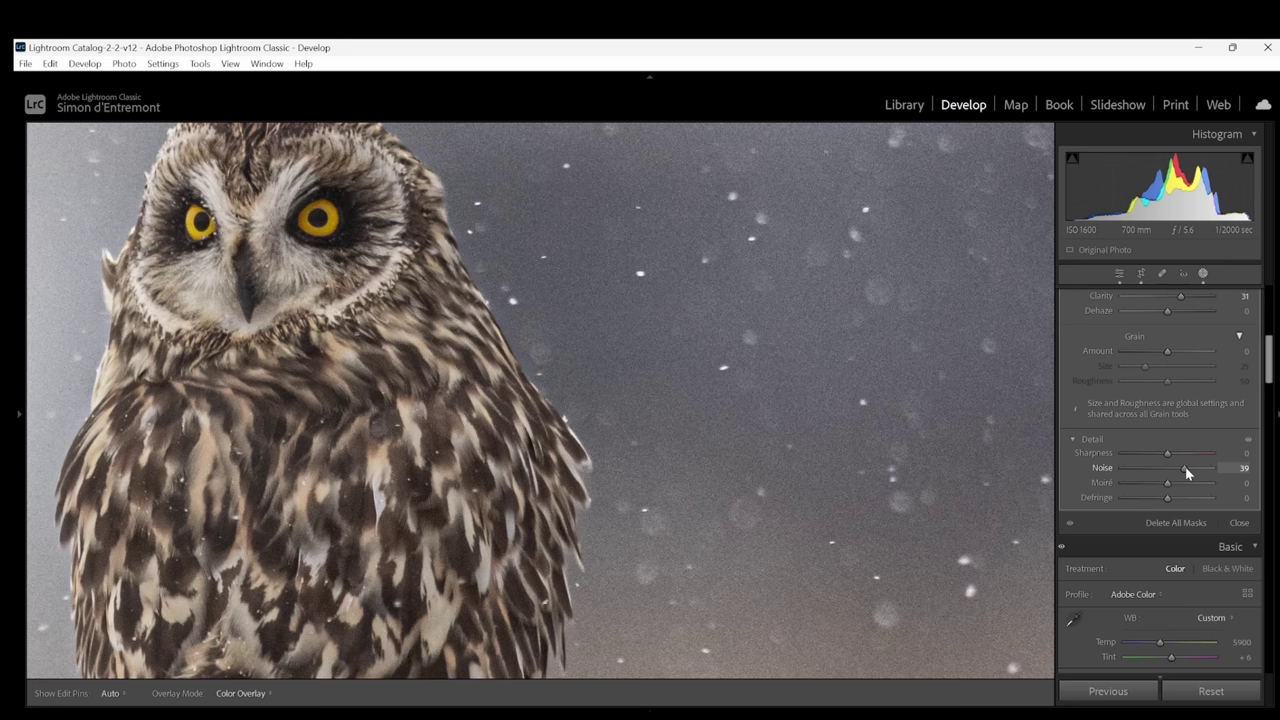
pyautogui.moveTo(1185, 466); pyautogui.dragTo(1189, 467)
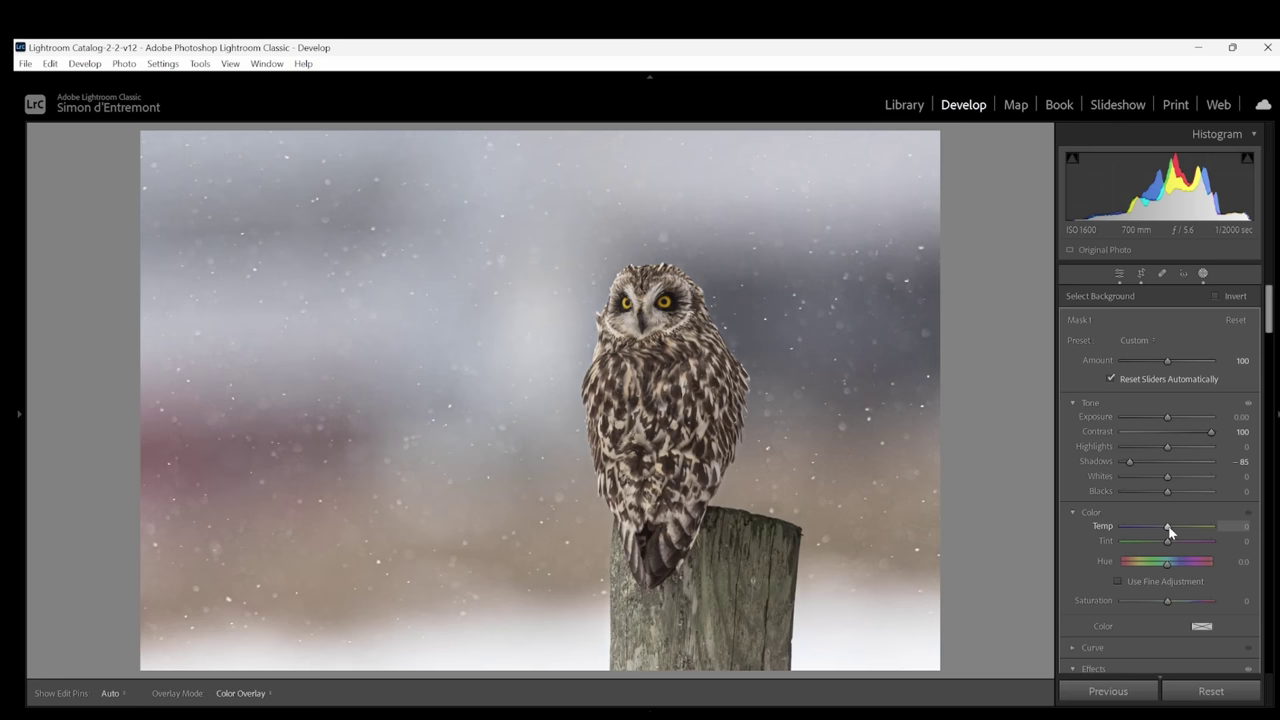
pyautogui.moveTo(1170, 532); pyautogui.dragTo(1165, 534)
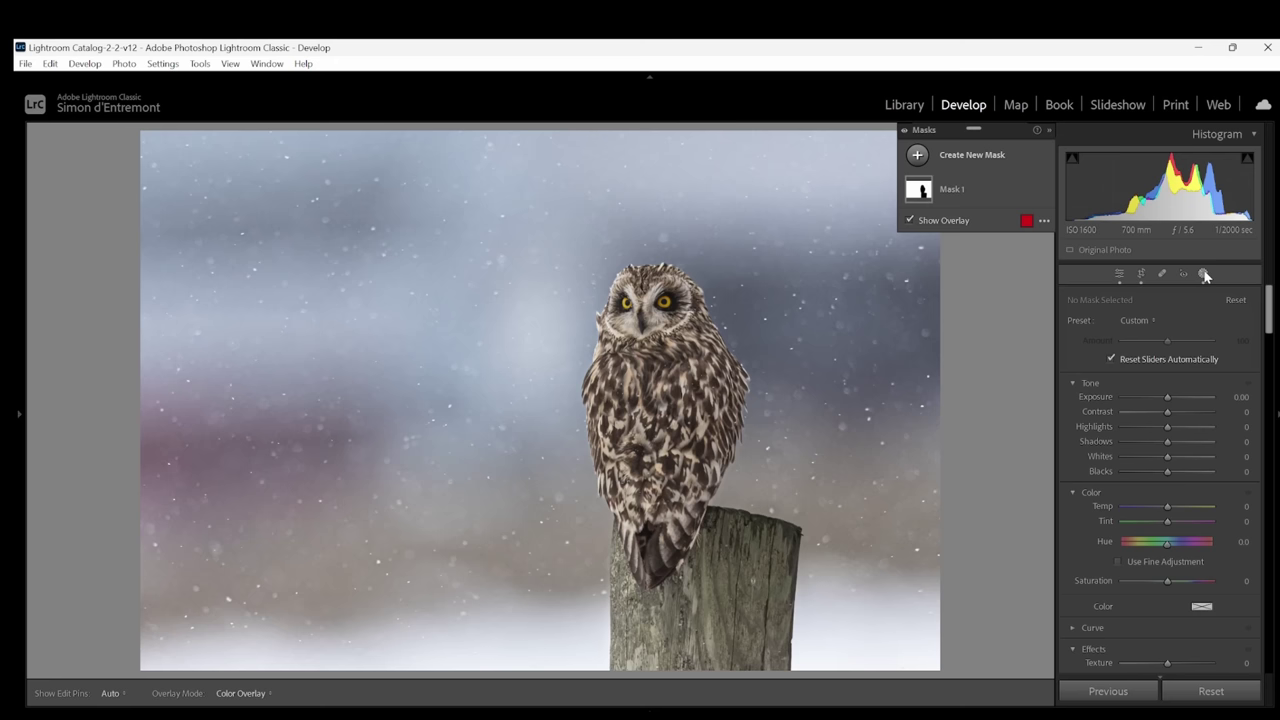
# - Create a Select Subject mask (Mask 2) covering the owl and its post
pyautogui.click(1204, 274)
pyautogui.click(1204, 274)
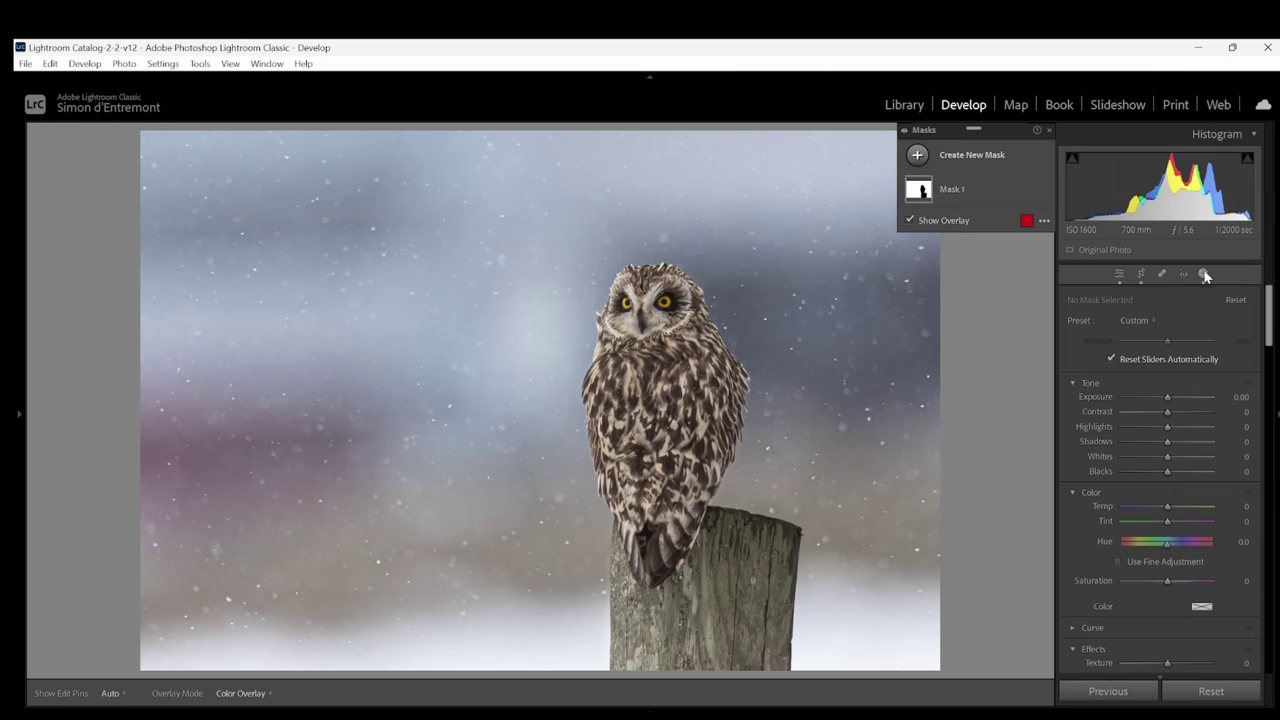
pyautogui.click(972, 156)
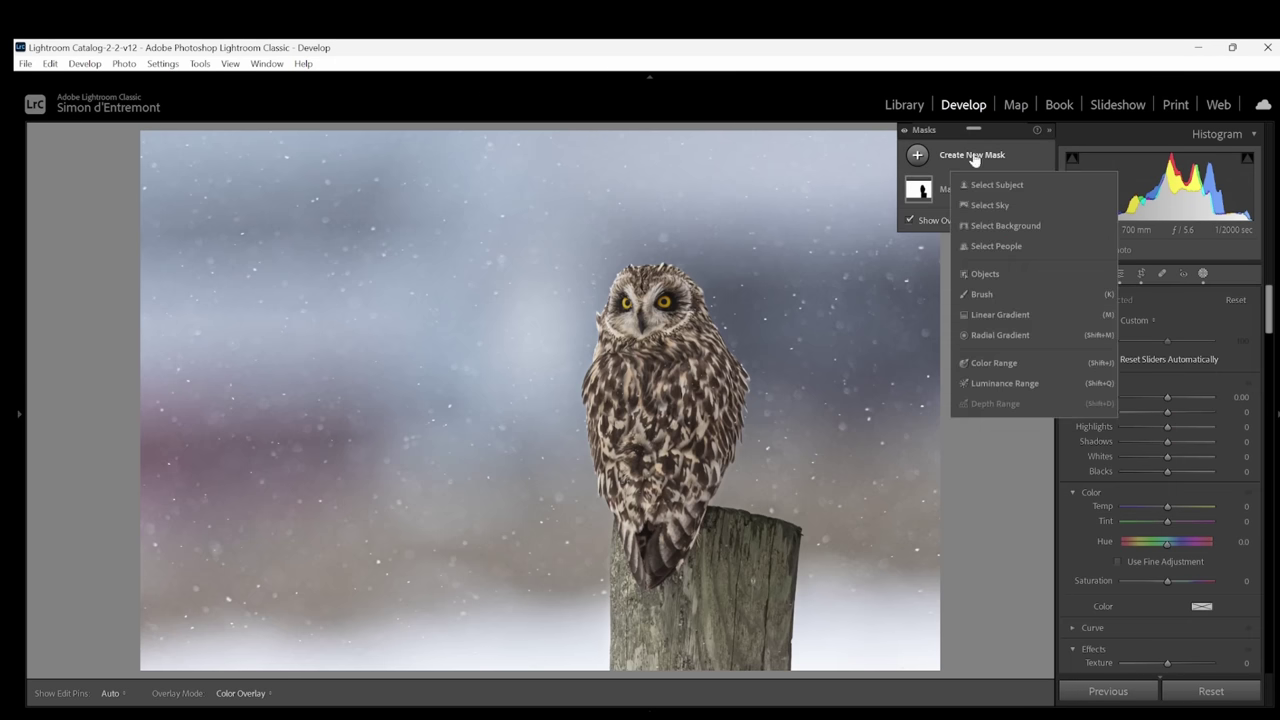
pyautogui.click(1001, 186)
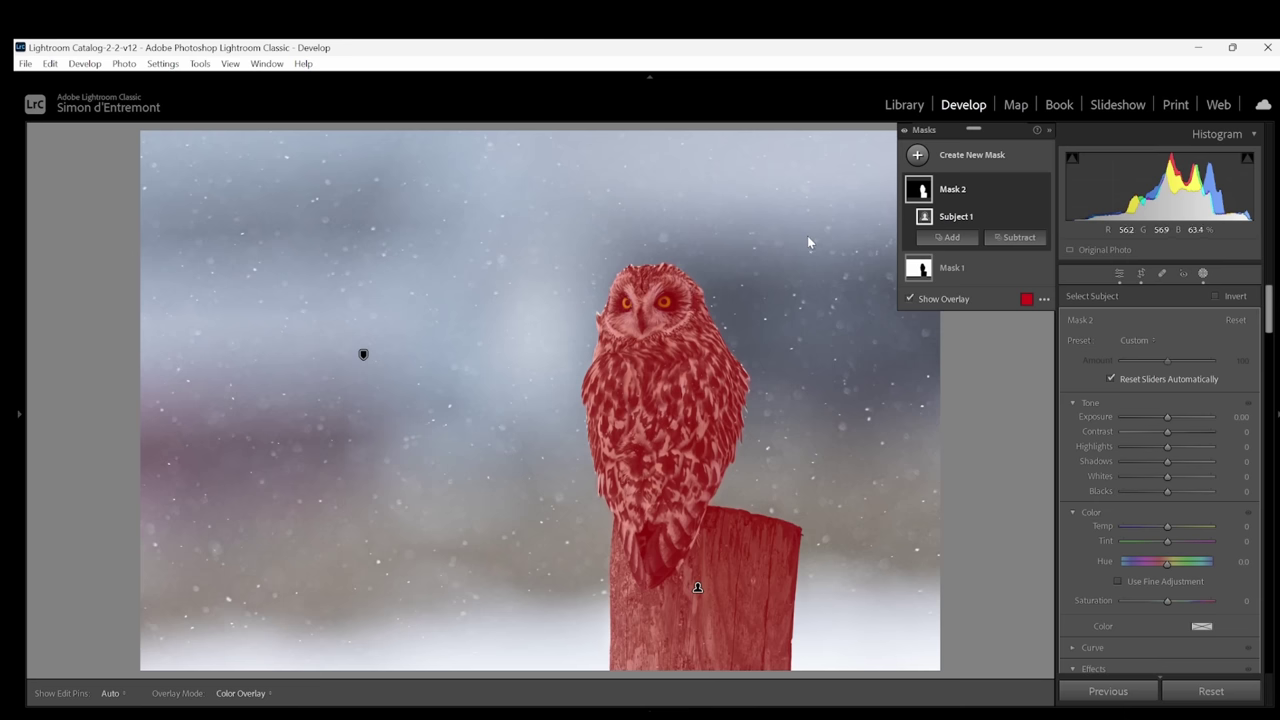
pyautogui.click(1020, 240)
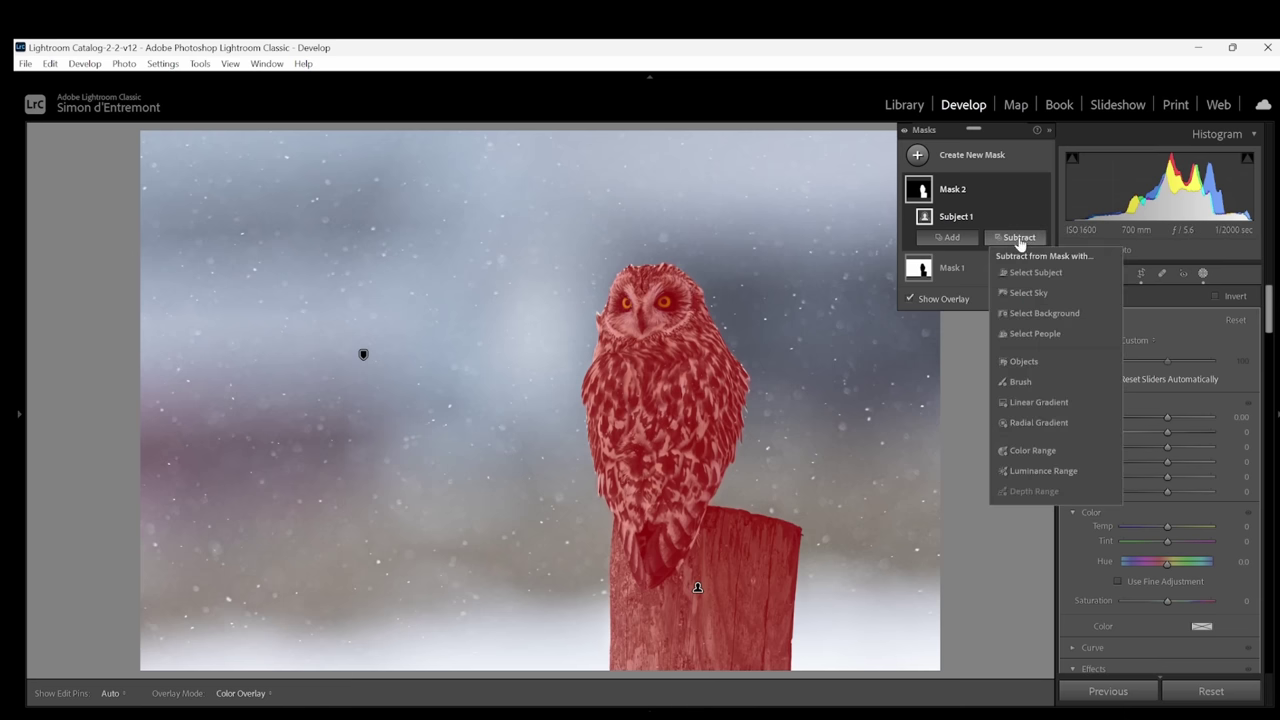
# - Subtract the fence post from Mask 2 using an Objects selection
pyautogui.click(1033, 363)
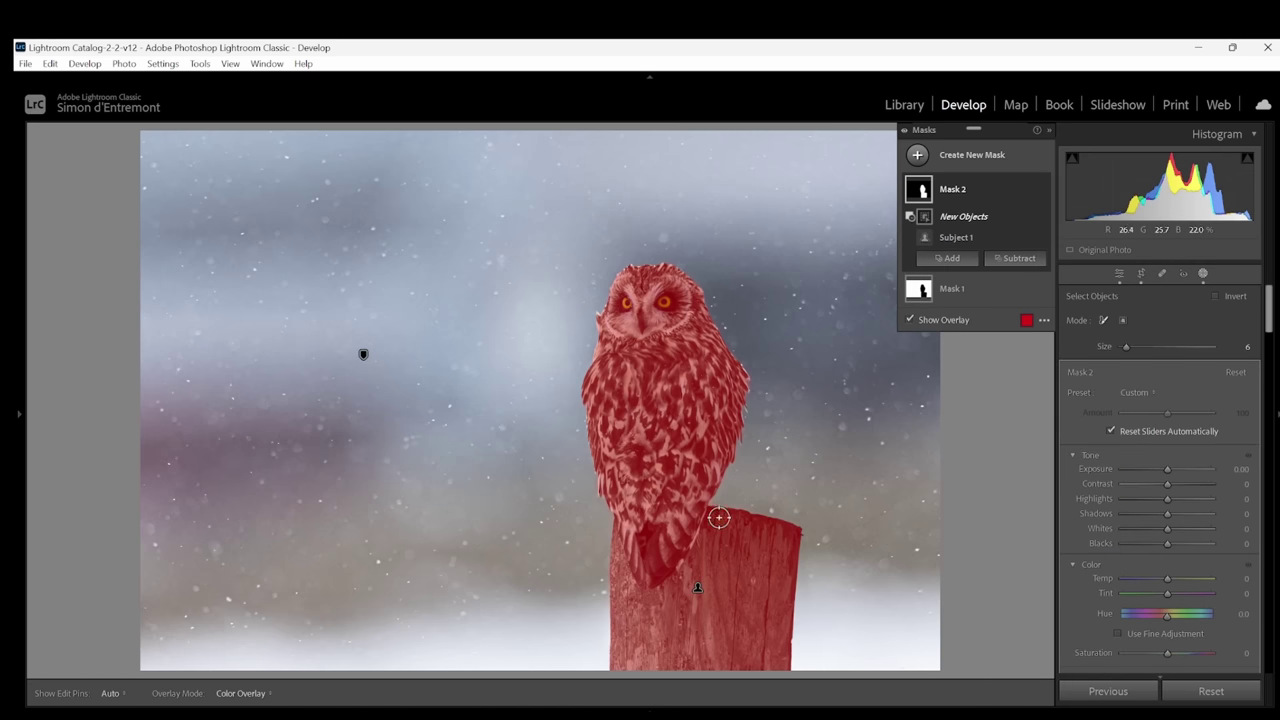
pyautogui.moveTo(717, 512)
pyautogui.mouseDown()
pyautogui.moveTo(700, 578)
pyautogui.moveTo(645, 618)
pyautogui.moveTo(617, 563)
pyautogui.moveTo(606, 580)
pyautogui.moveTo(624, 625)
pyautogui.moveTo(647, 607)
pyautogui.mouseUp()
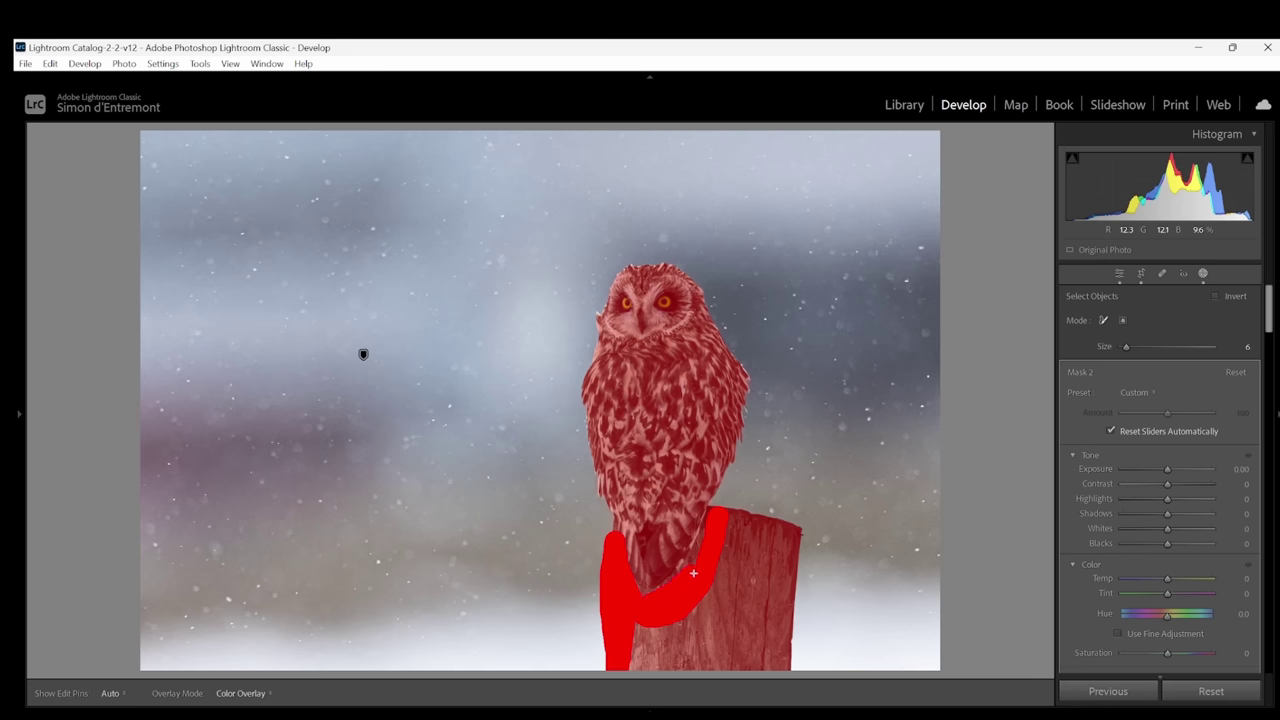
pyautogui.moveTo(730, 516)
pyautogui.mouseDown()
pyautogui.moveTo(813, 525)
pyautogui.moveTo(782, 688)
pyautogui.moveTo(760, 552)
pyautogui.moveTo(733, 513)
pyautogui.mouseUp()
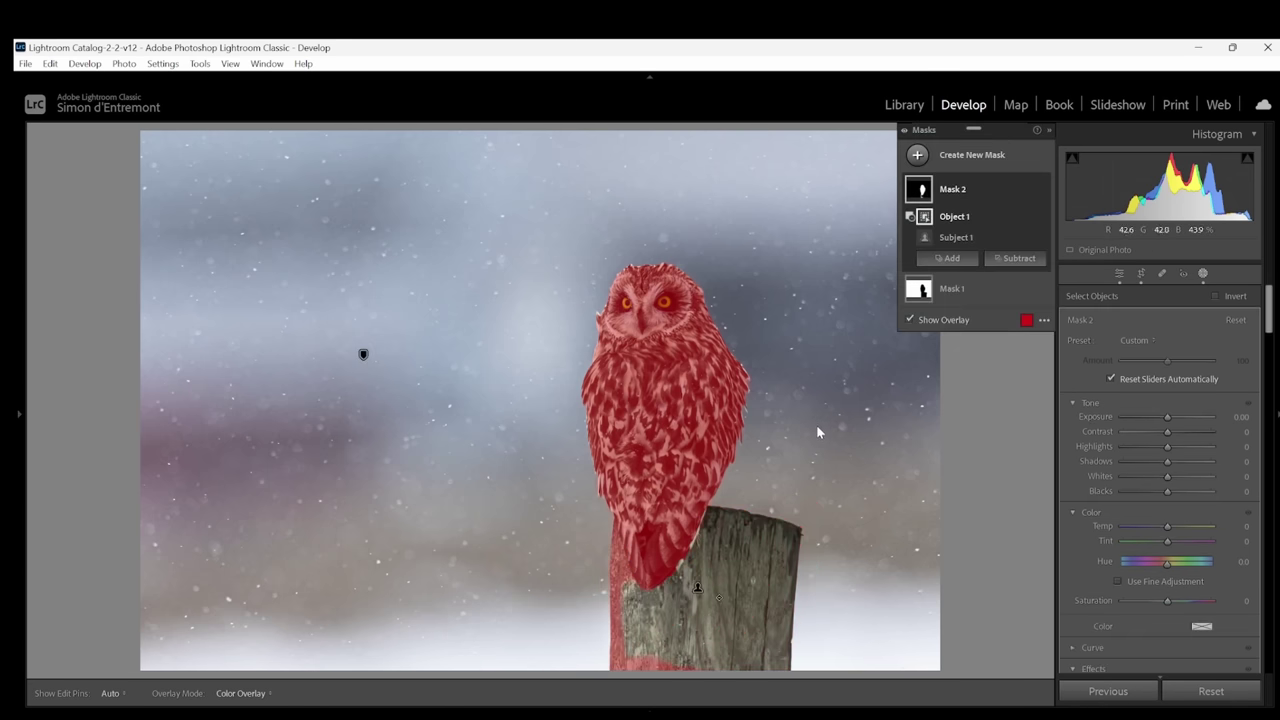
pyautogui.click(1007, 262)
pyautogui.click(1020, 402)
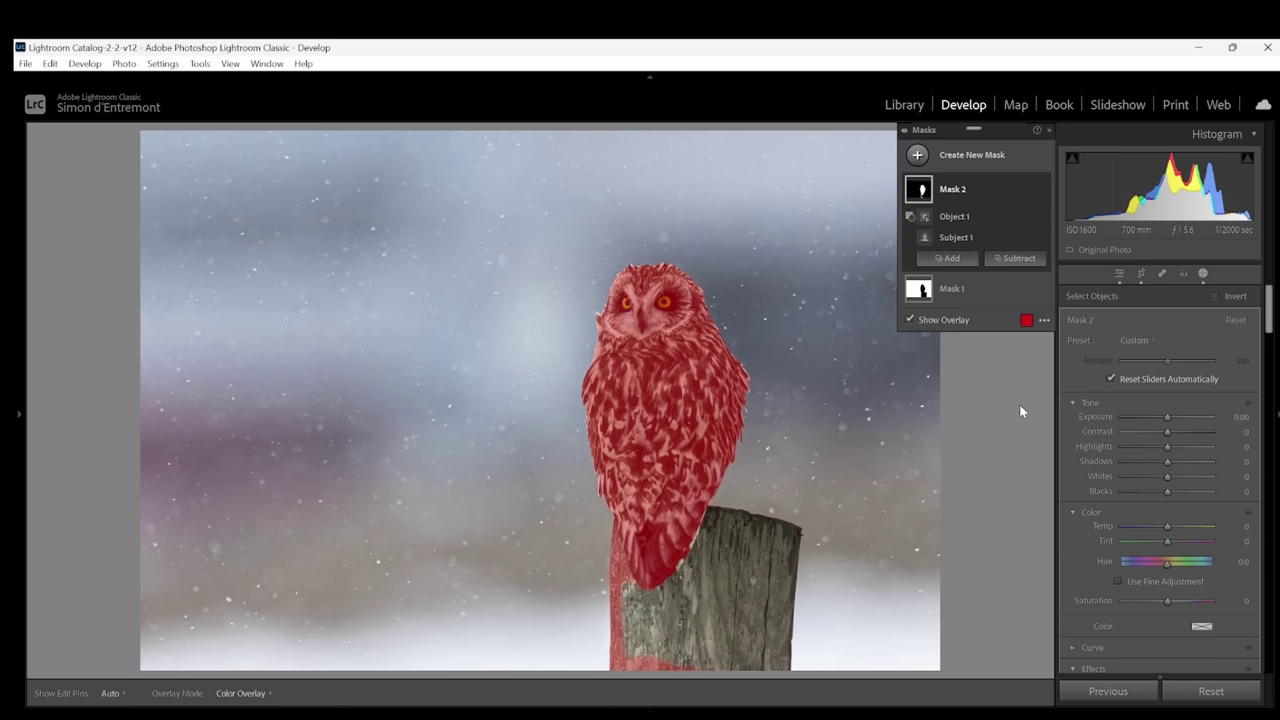
# - Brush-erase the leftover mask on the post's left edge and base
pyautogui.press('h')
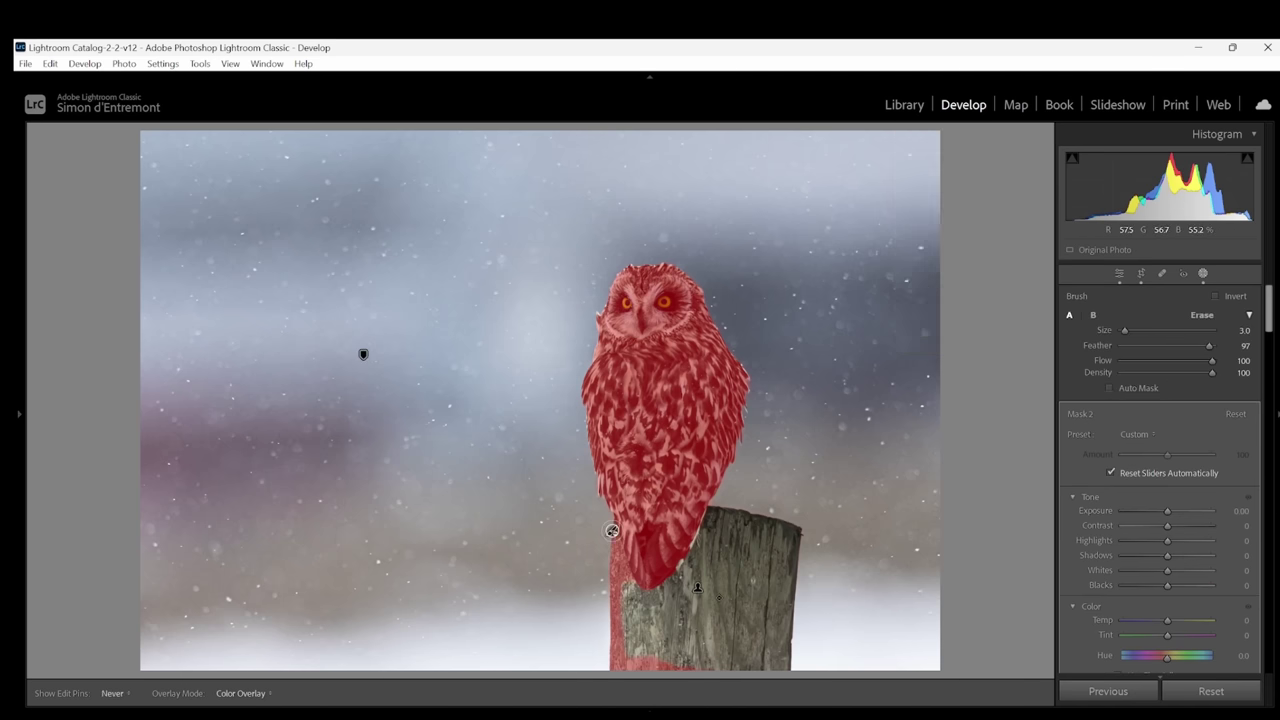
pyautogui.moveTo(618, 567)
pyautogui.mouseDown()
pyautogui.moveTo(625, 575)
pyautogui.moveTo(615, 540)
pyautogui.moveTo(620, 612)
pyautogui.mouseUp()
pyautogui.moveTo(695, 675)
pyautogui.mouseDown()
pyautogui.moveTo(645, 663)
pyautogui.moveTo(620, 614)
pyautogui.mouseUp()
pyautogui.press('h')
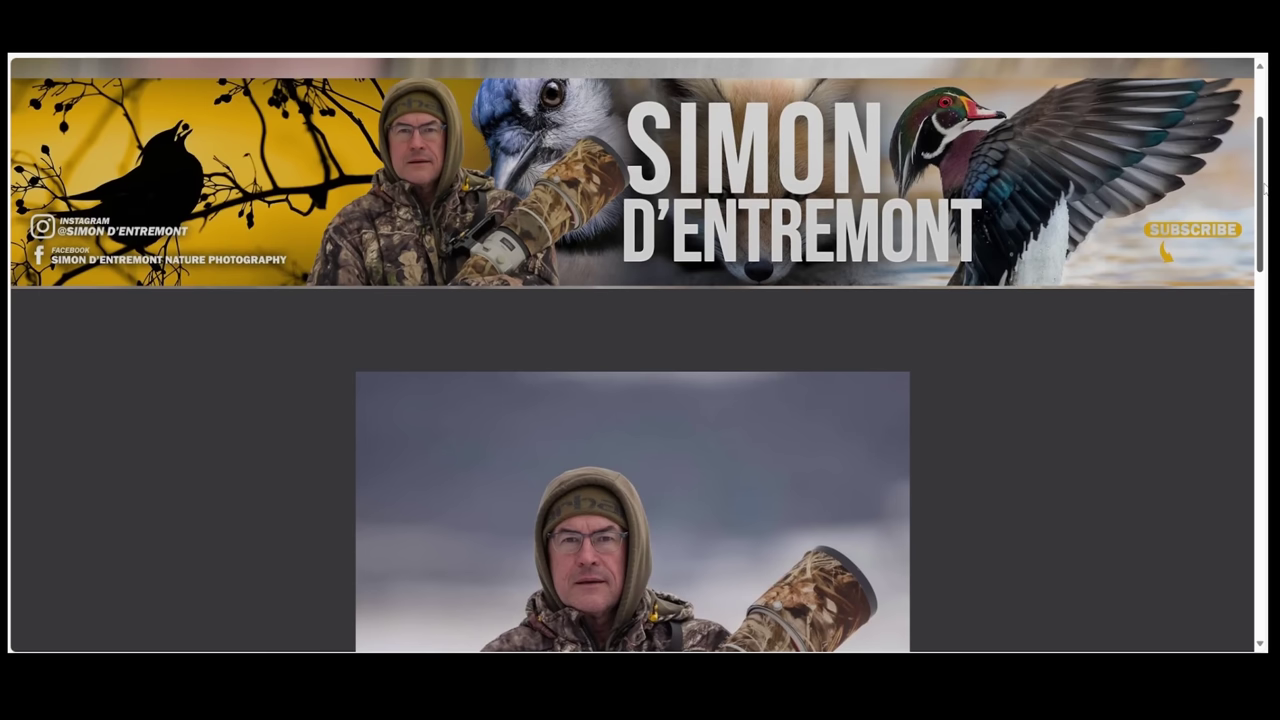
# - Scroll through the Squarespace free eBook sign-up page and its subscribe form
pyautogui.scroll(-6, 640, 400)
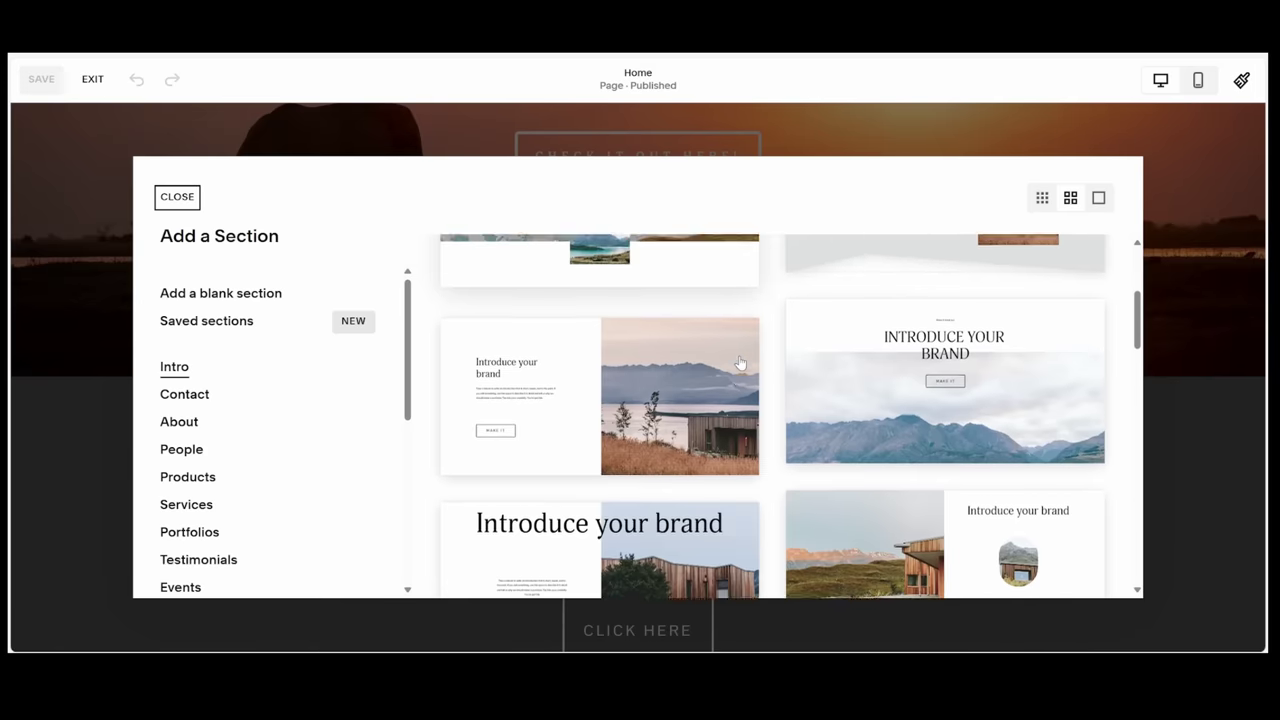
pyautogui.scroll(-10, 740, 362)
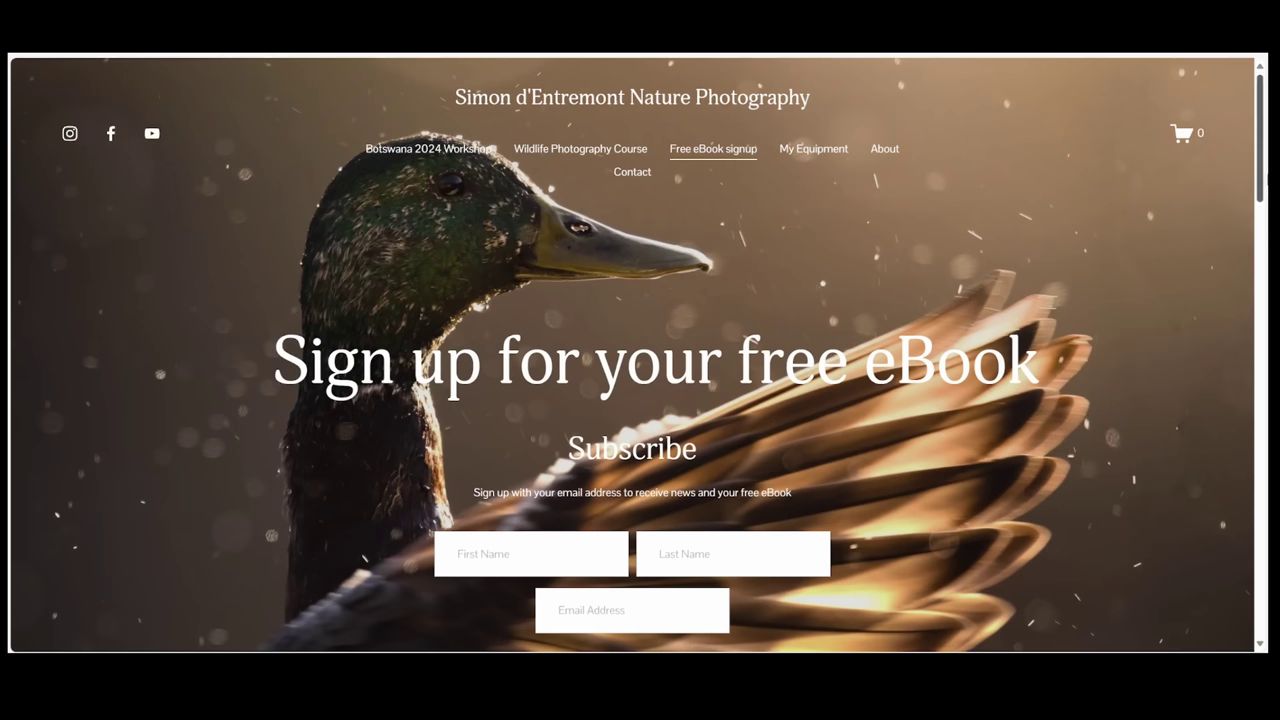
pyautogui.moveTo(1260, 178); pyautogui.dragTo(1263, 235)
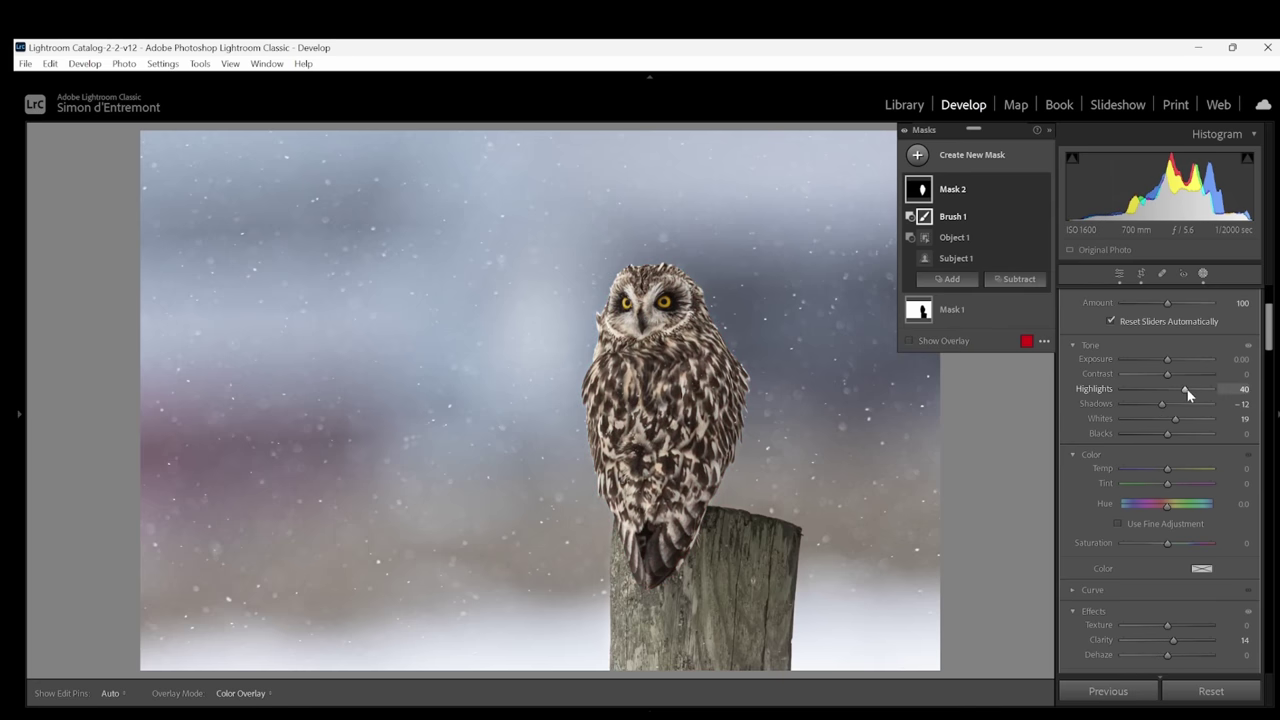
# - Set the owl mask's Highlights to 28, Shadows to -31 and Sharpness to 38
pyautogui.moveTo(1187, 389); pyautogui.dragTo(1176, 426)
pyautogui.moveTo(1163, 404); pyautogui.dragTo(1158, 405)
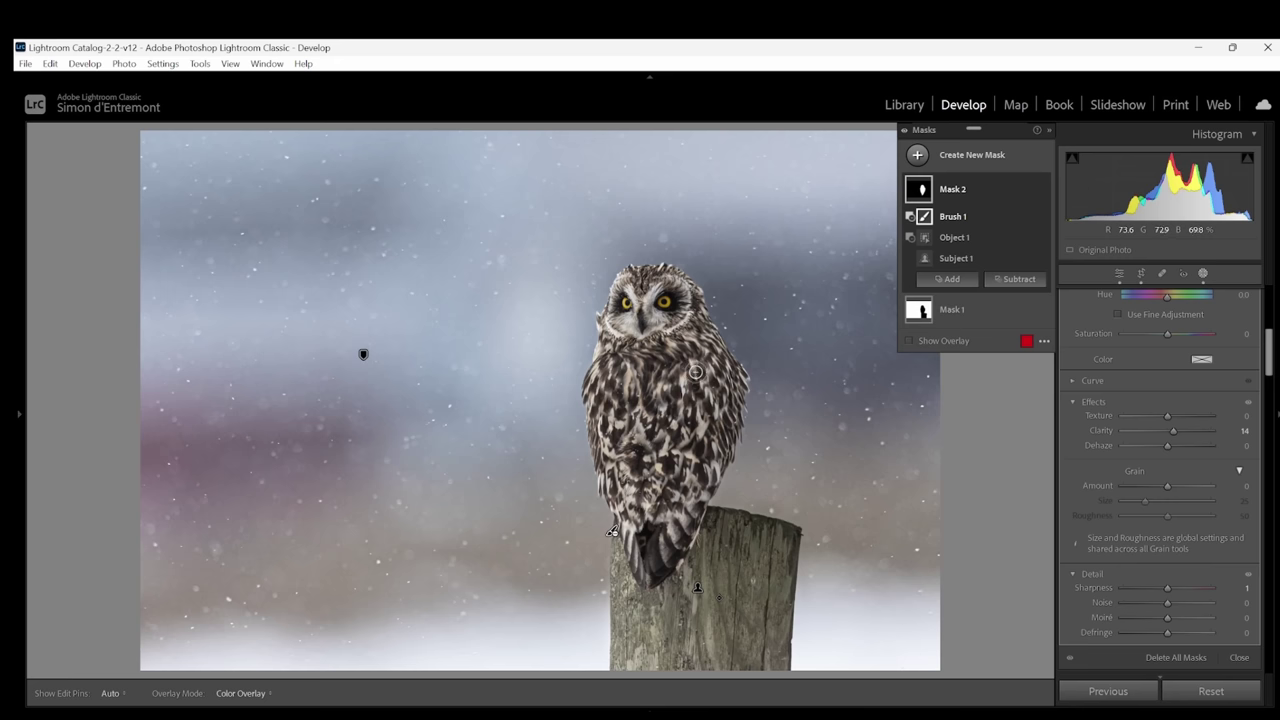
pyautogui.click(612, 530)
pyautogui.click(605, 545)
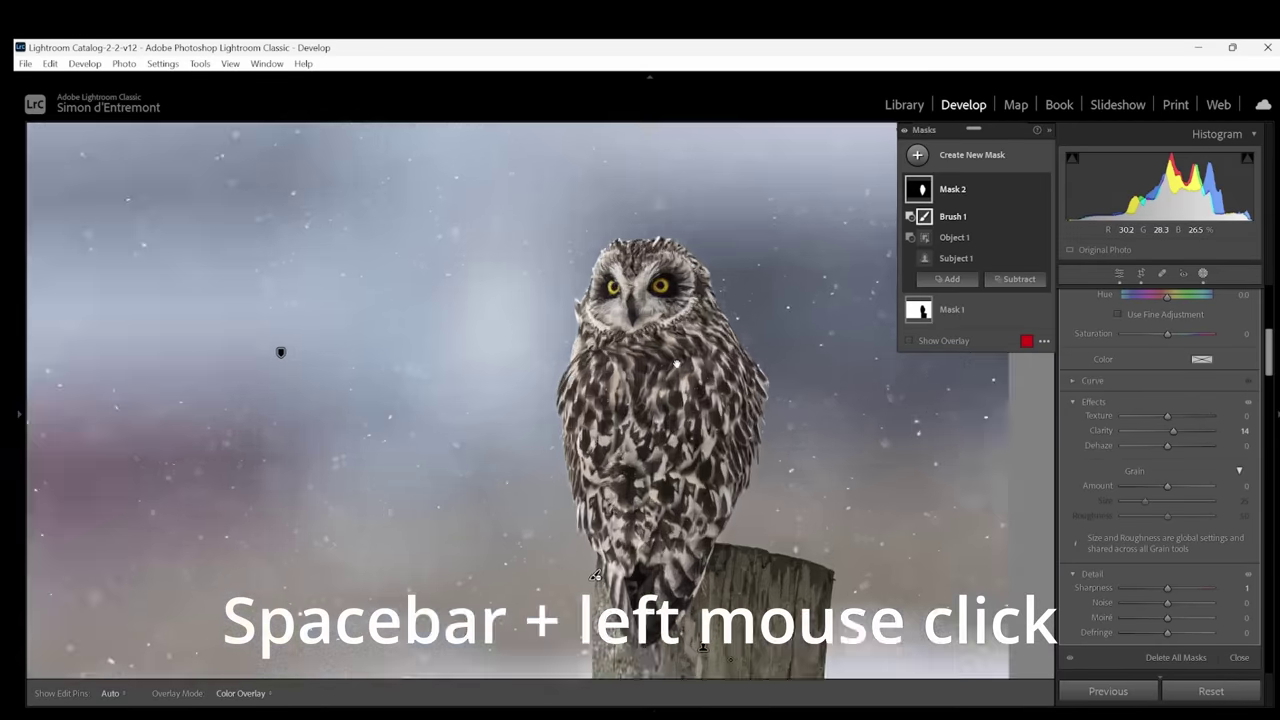
pyautogui.click(600, 560)
pyautogui.click(593, 580)
pyautogui.click(676, 364)
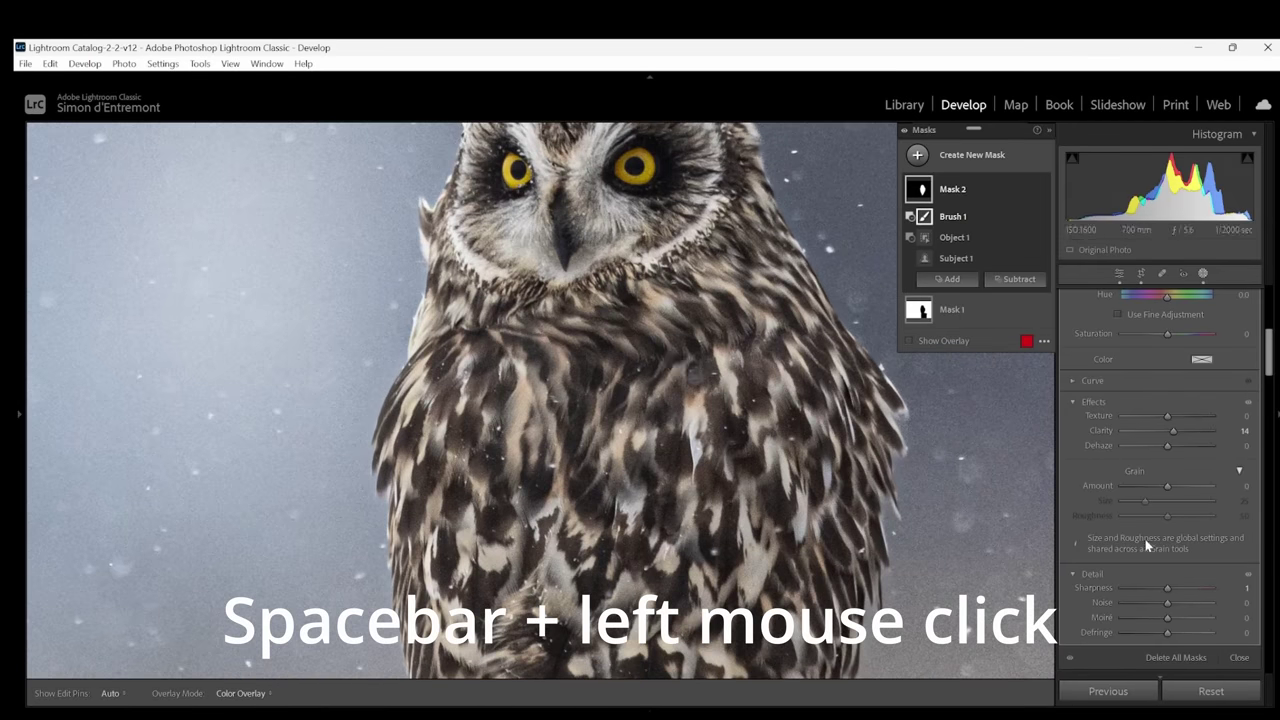
pyautogui.moveTo(1170, 598)
pyautogui.mouseDown()
pyautogui.moveTo(1187, 598)
pyautogui.moveTo(1175, 593)
pyautogui.mouseUp()
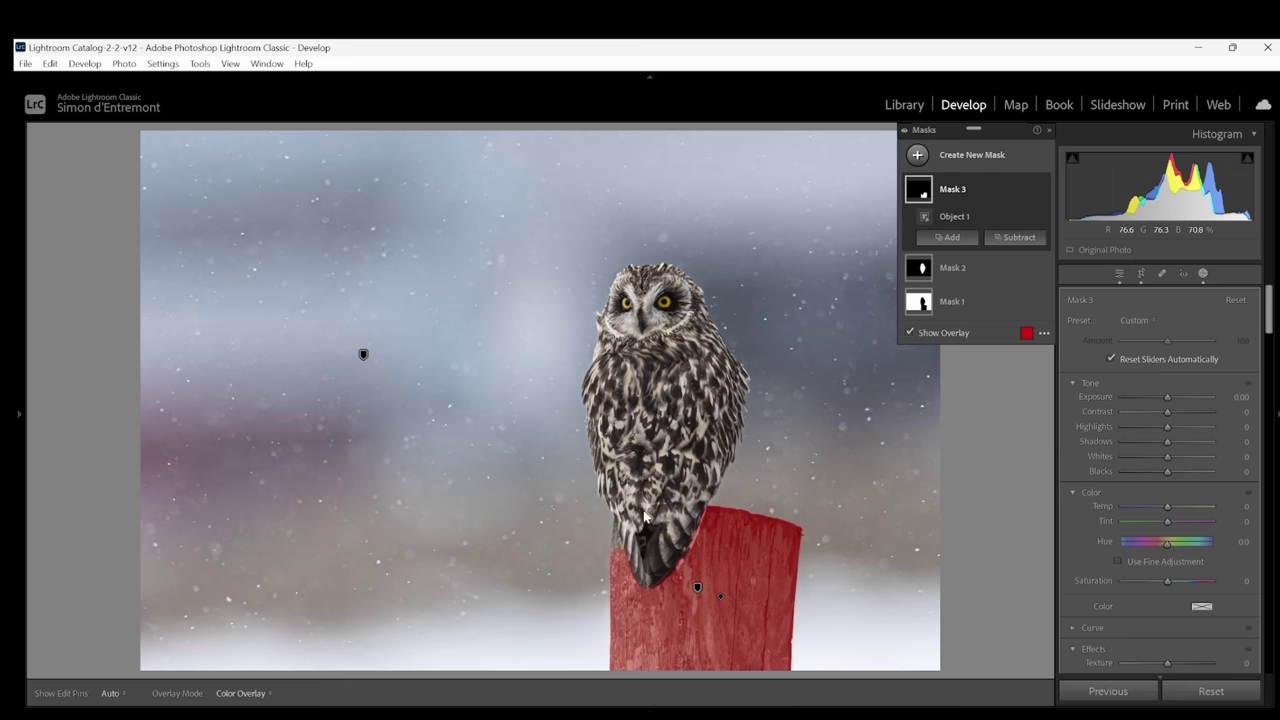
# - Paint the post mask along the owl's left edge with an Add brush
pyautogui.press('z')
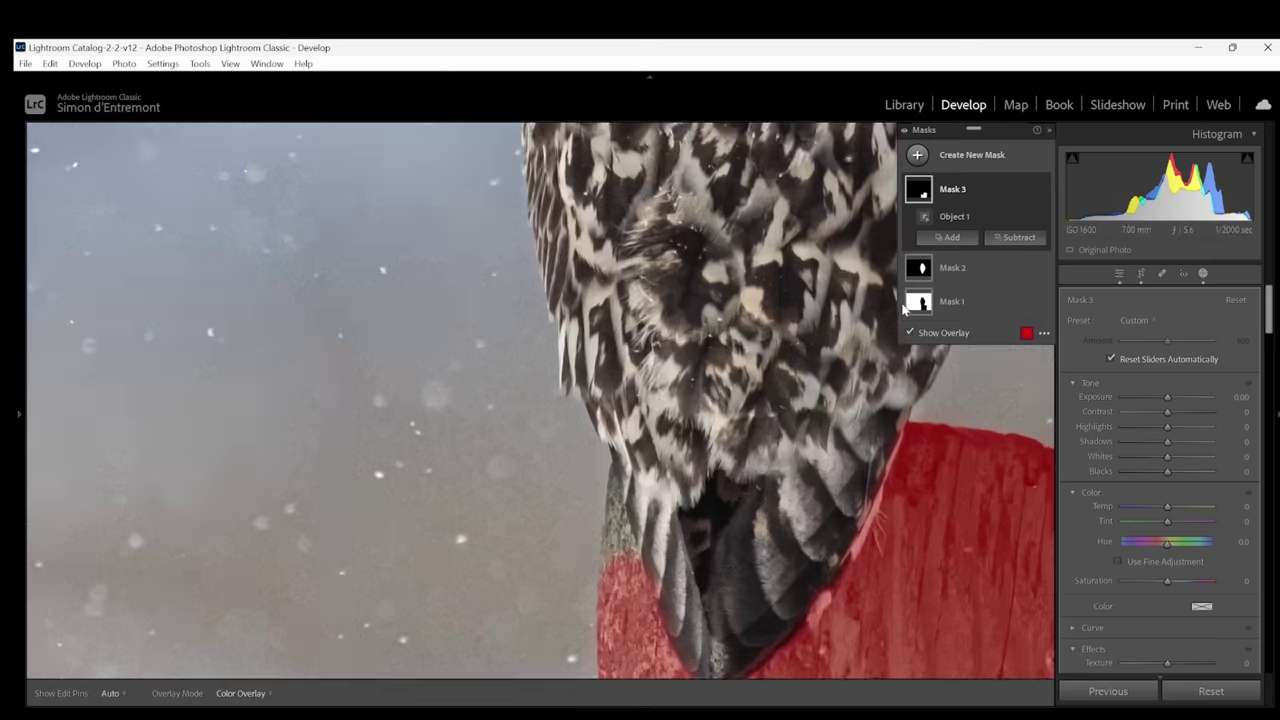
pyautogui.click(952, 238)
pyautogui.click(956, 381)
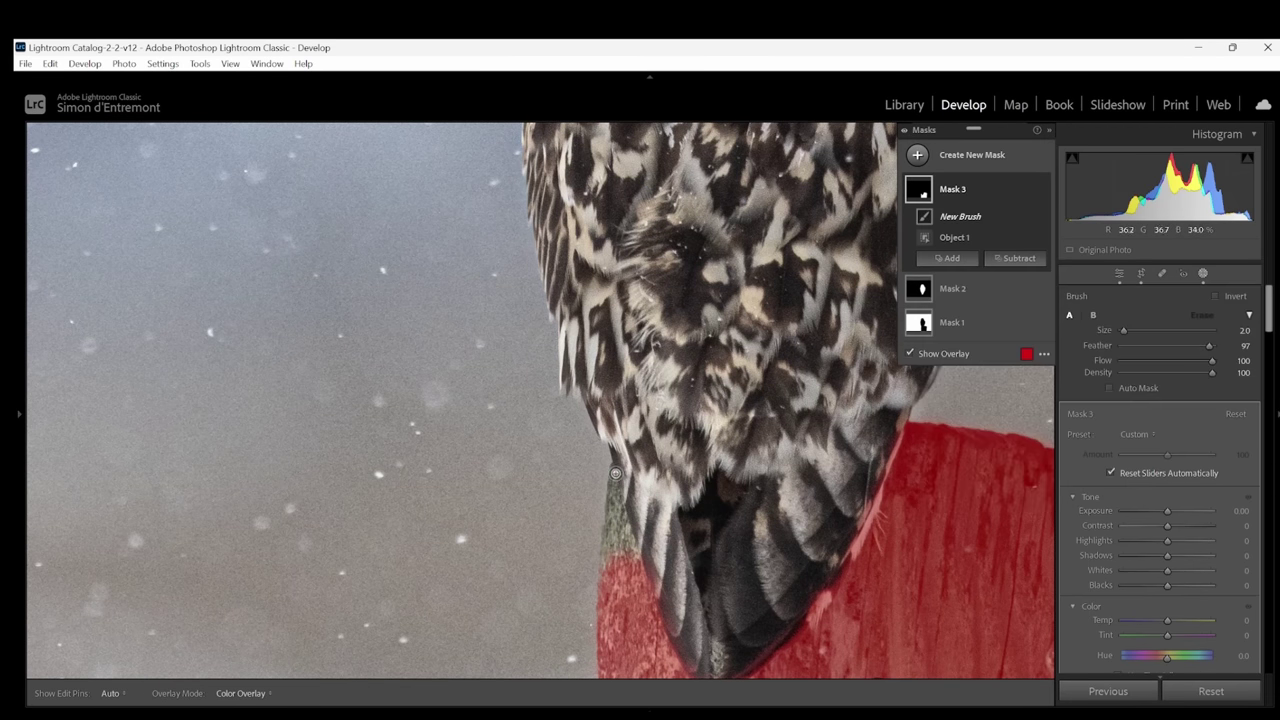
pyautogui.press('h')
pyautogui.moveTo(615, 473)
pyautogui.mouseDown()
pyautogui.moveTo(607, 570)
pyautogui.moveTo(624, 551)
pyautogui.moveTo(621, 512)
pyautogui.mouseUp()
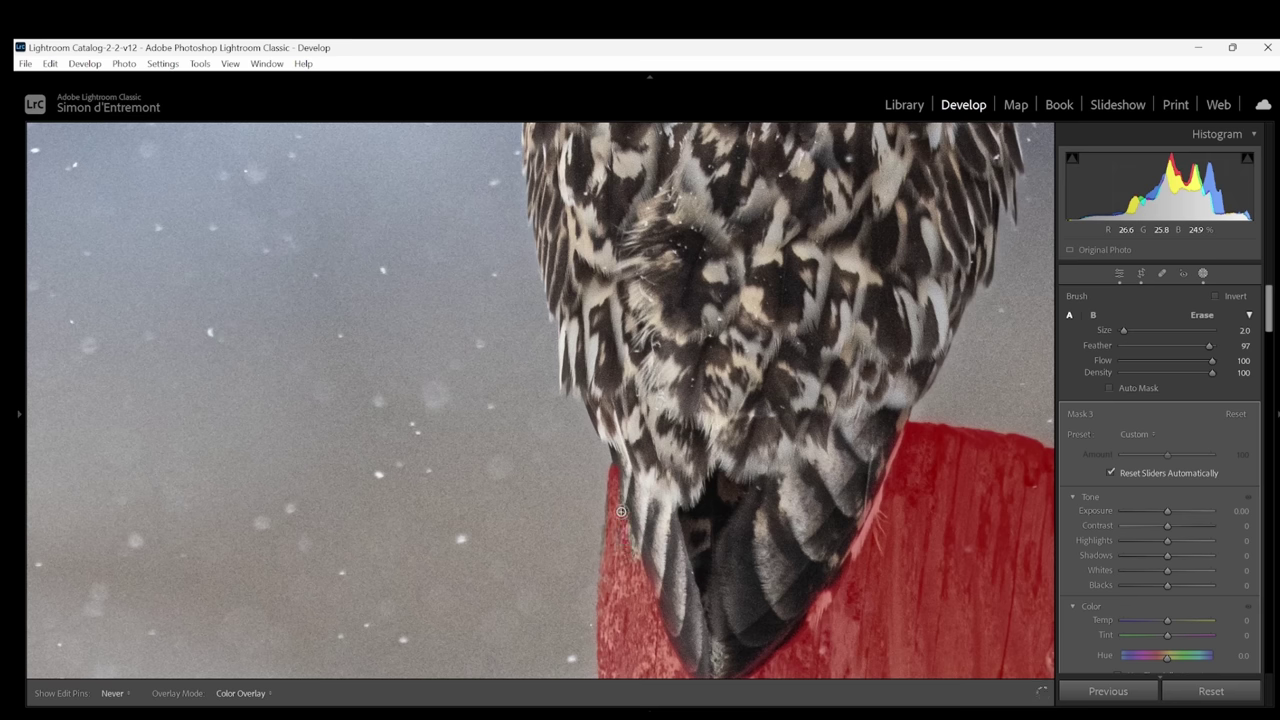
pyautogui.press('h')
pyautogui.scroll(5, 886, 440)
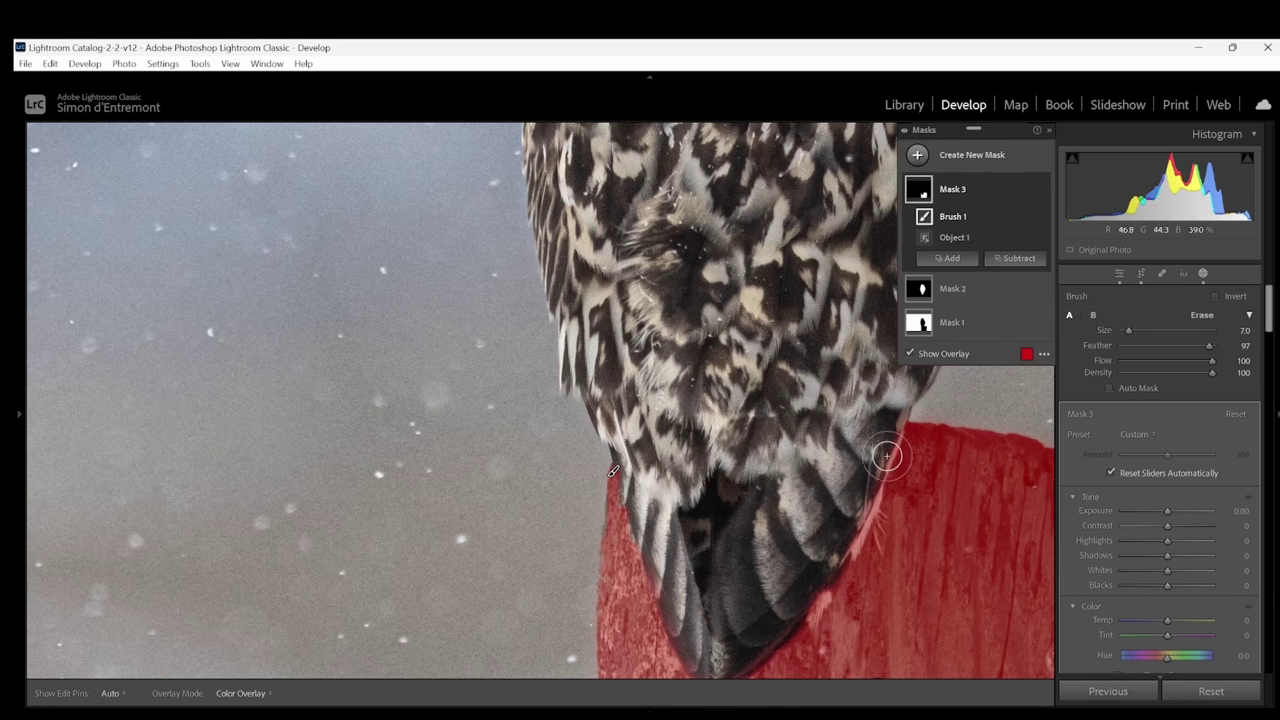
# - Erase the post mask from the owl's lower-right feather edge with a Subtract brush
pyautogui.click(1016, 258)
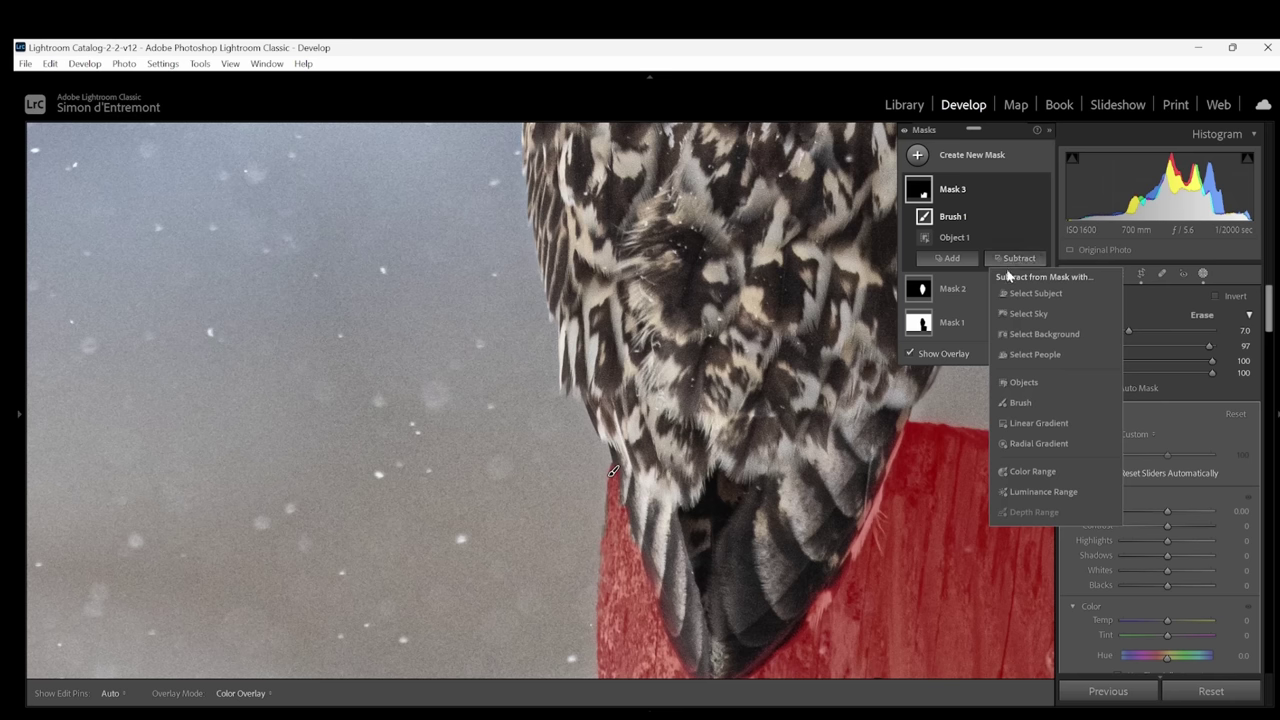
pyautogui.click(1020, 402)
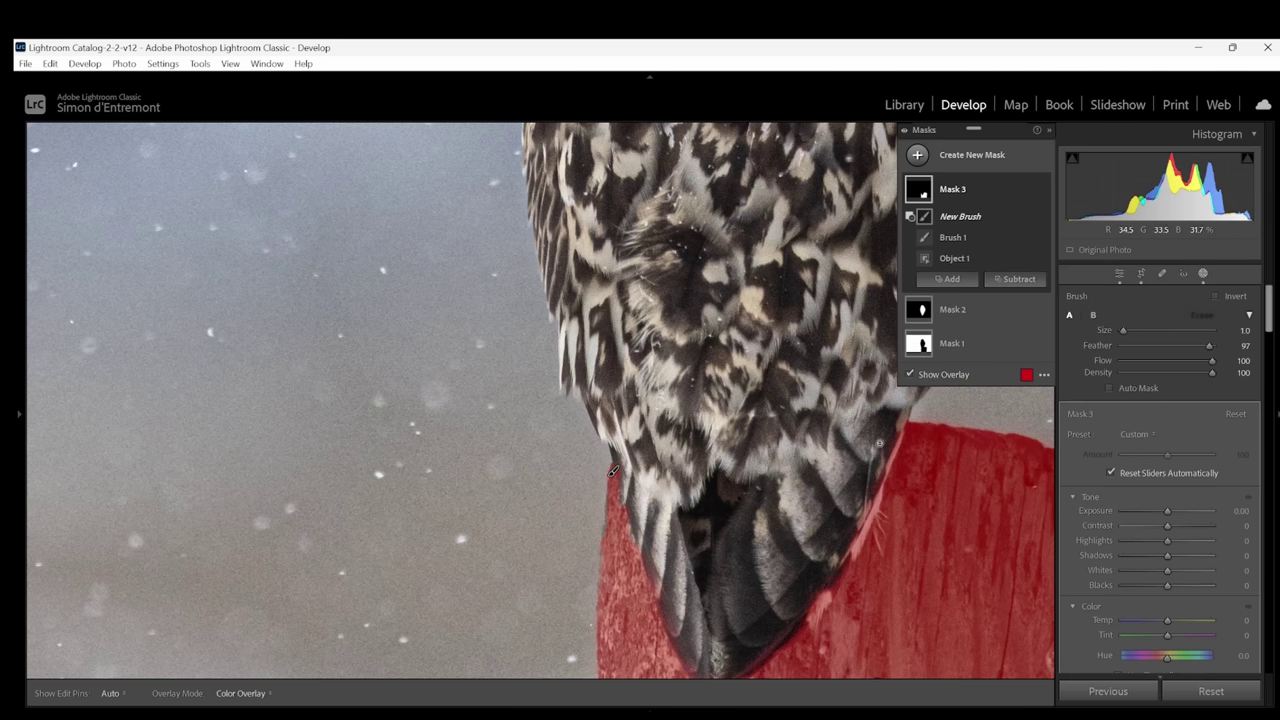
pyautogui.press('h')
pyautogui.press('alt')
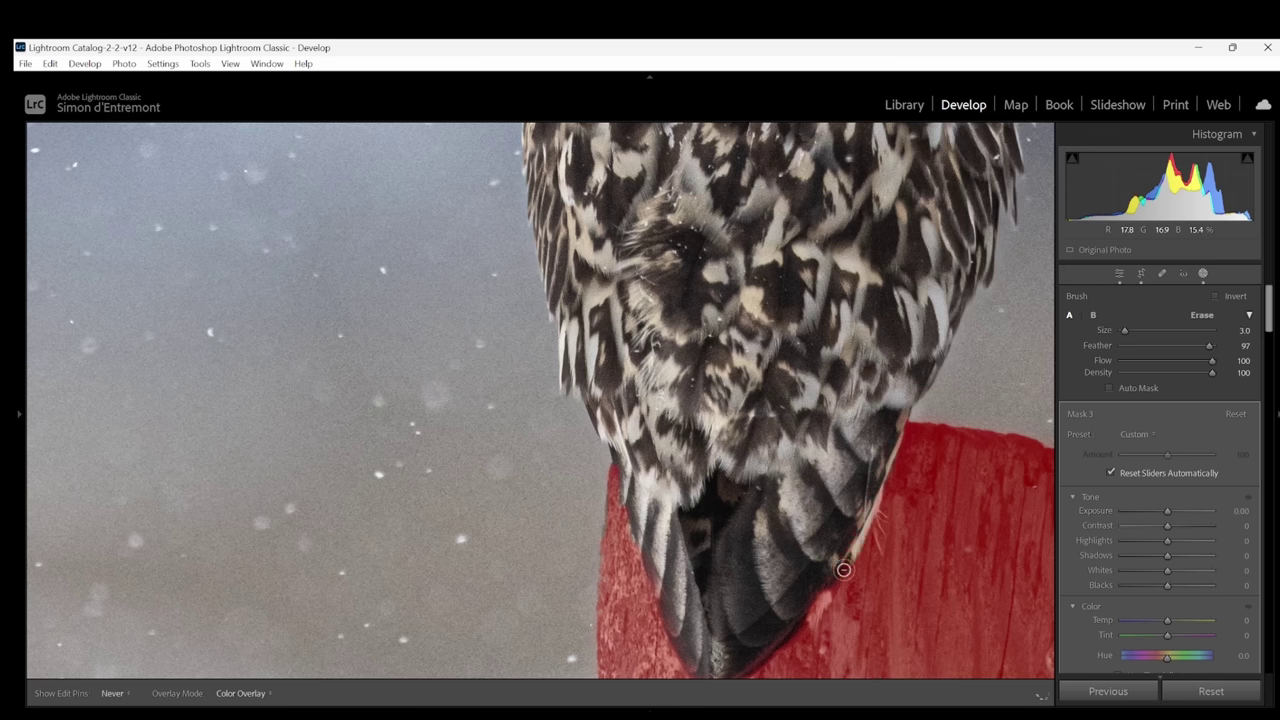
pyautogui.moveTo(843, 569)
pyautogui.mouseDown()
pyautogui.moveTo(735, 677)
pyautogui.moveTo(890, 419)
pyautogui.mouseUp()
pyautogui.press('h')
pyautogui.press('z')
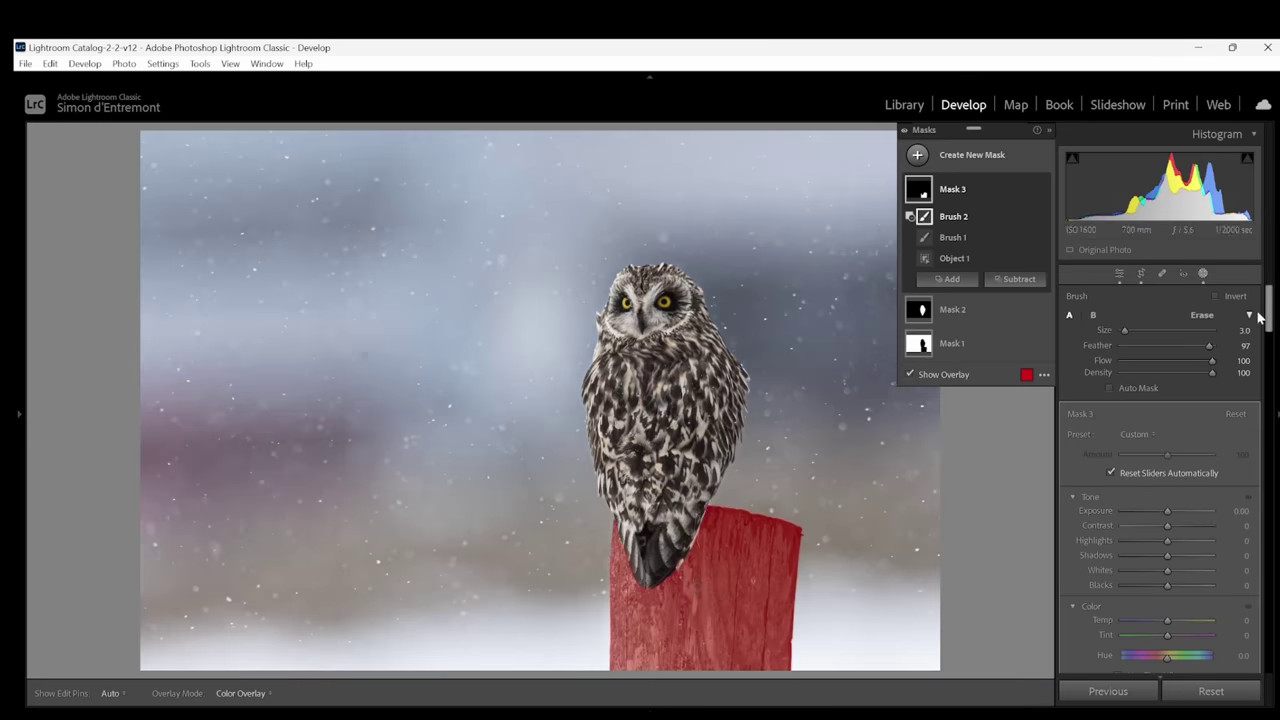
pyautogui.moveTo(1268, 318); pyautogui.dragTo(1272, 345)
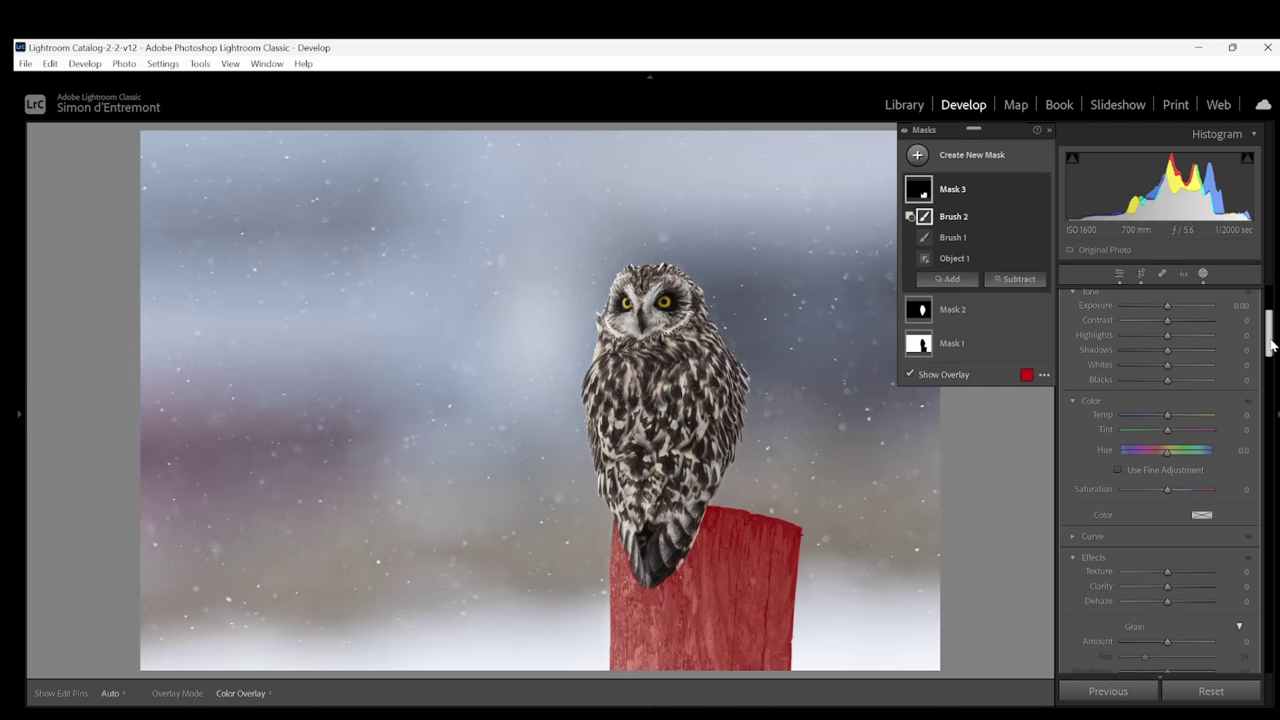
# - Hide the overlay and give the post mask Clarity 72 and Texture 32, checking the detail zoomed in
pyautogui.press('o')
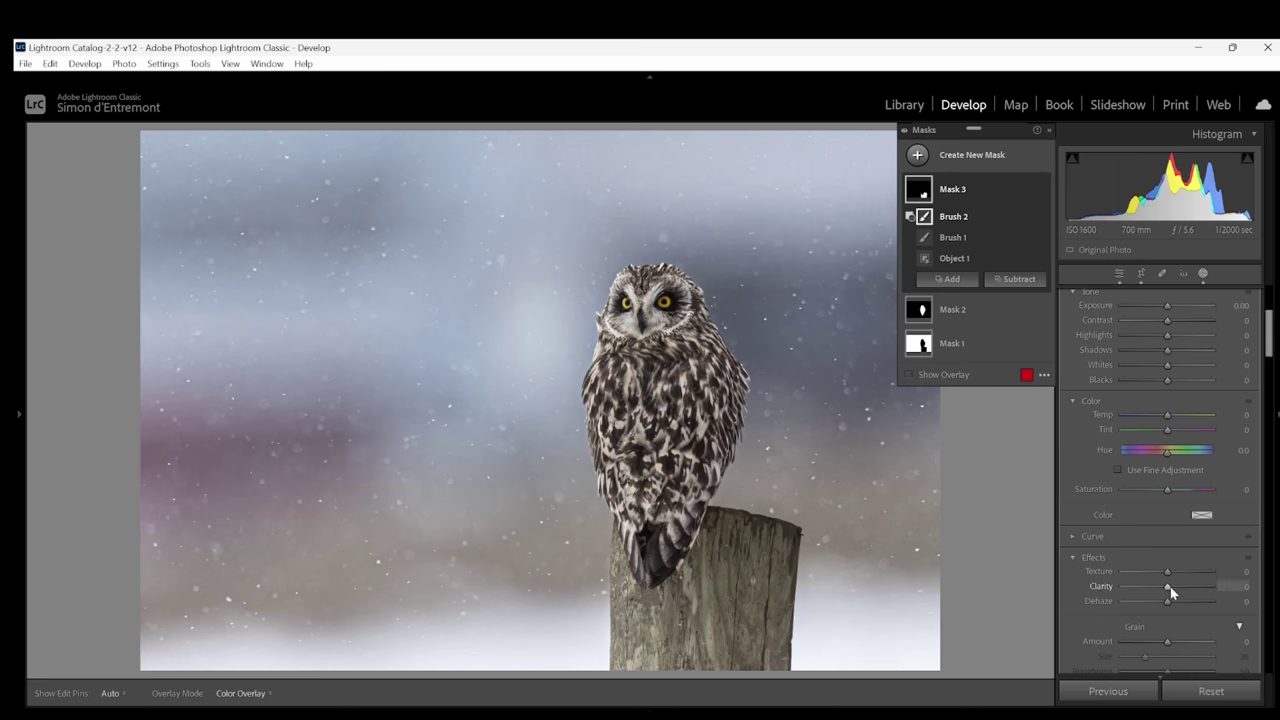
pyautogui.moveTo(1168, 588); pyautogui.dragTo(1205, 592)
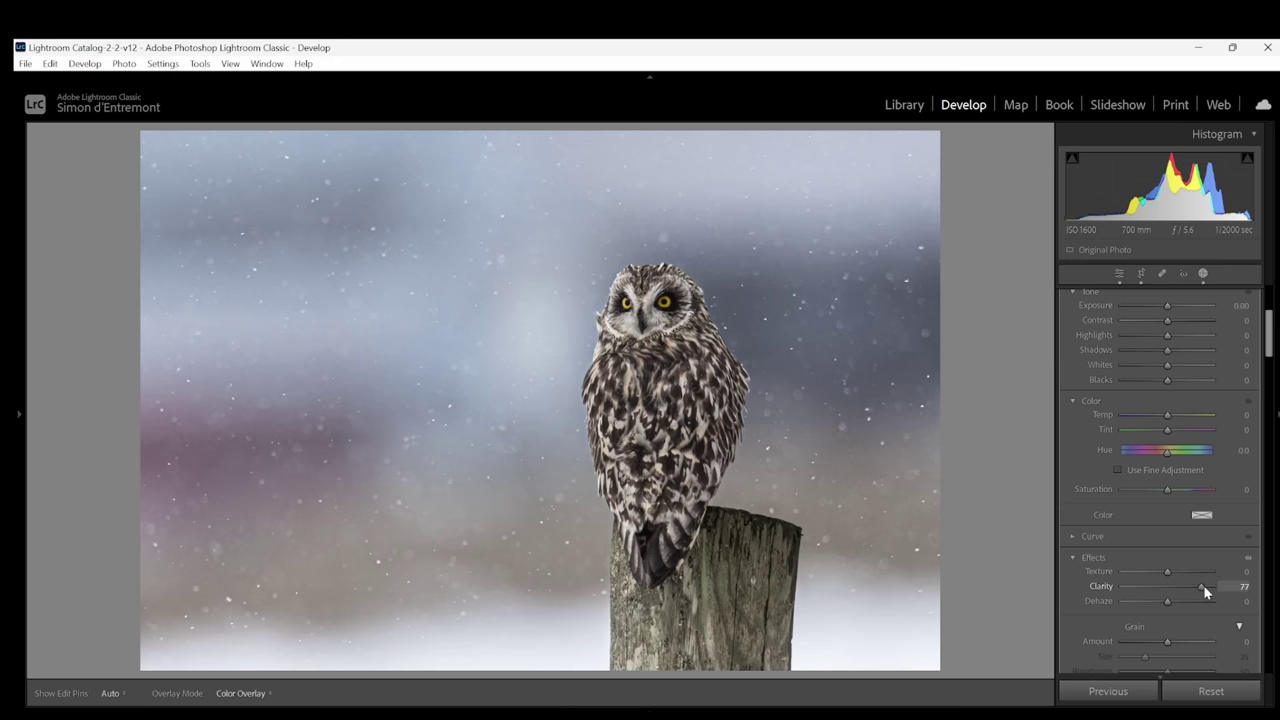
pyautogui.click(1169, 571)
pyautogui.moveTo(1181, 577); pyautogui.dragTo(1184, 576)
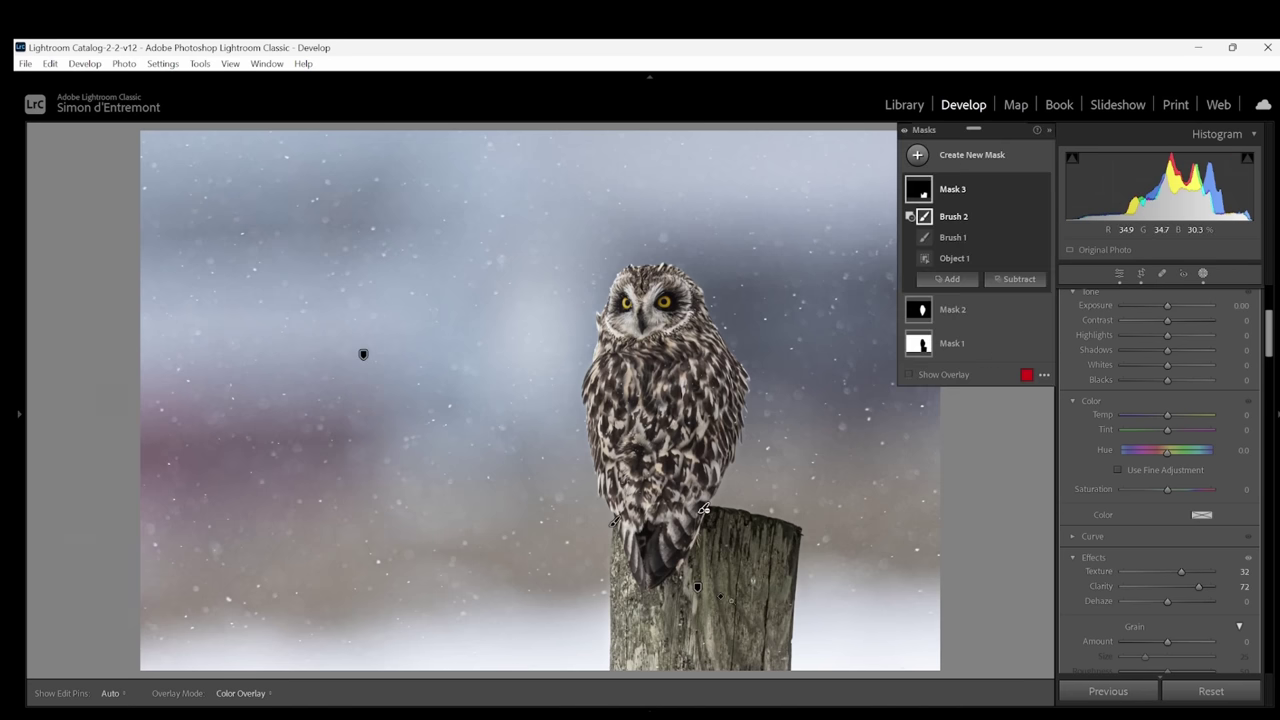
pyautogui.click(737, 600)
pyautogui.click(686, 457)
# - Select the fence post as a new object mask and switch to subtracting with a brush
pyautogui.moveTo(790, 520)
pyautogui.mouseDown()
pyautogui.moveTo(780, 648)
pyautogui.moveTo(698, 590)
pyautogui.moveTo(655, 620)
pyautogui.moveTo(608, 598)
pyautogui.moveTo(598, 548)
pyautogui.moveTo(785, 654)
pyautogui.moveTo(652, 656)
pyautogui.mouseUp()
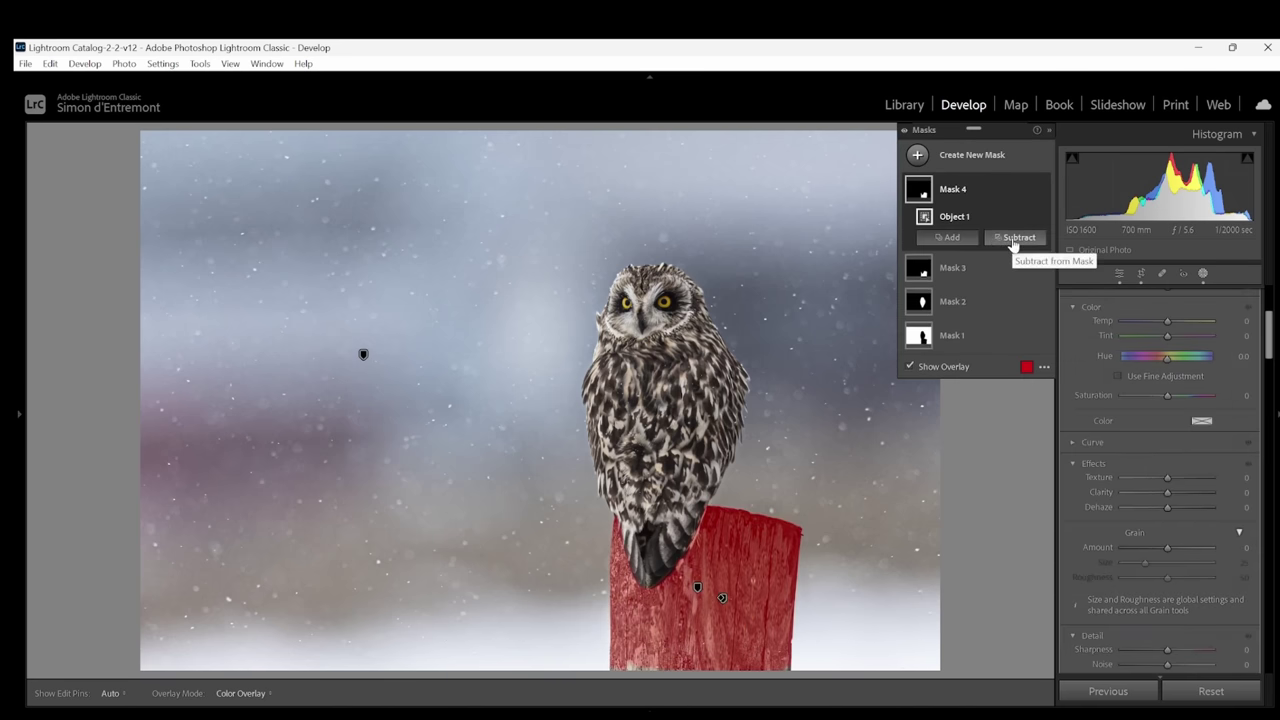
pyautogui.click(1013, 242)
pyautogui.click(1032, 379)
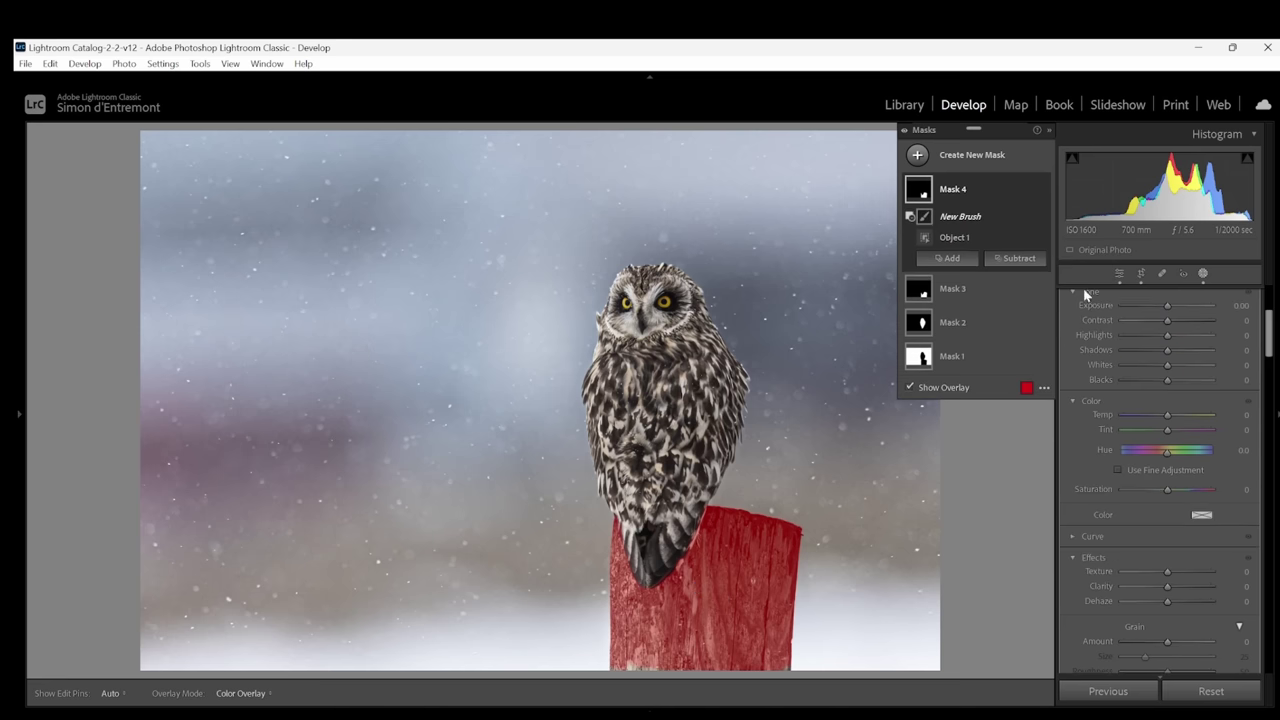
# - Erase the post's left side from the mask and darken the remaining right side to -0.56 exposure
pyautogui.scroll(4, 1166, 337)
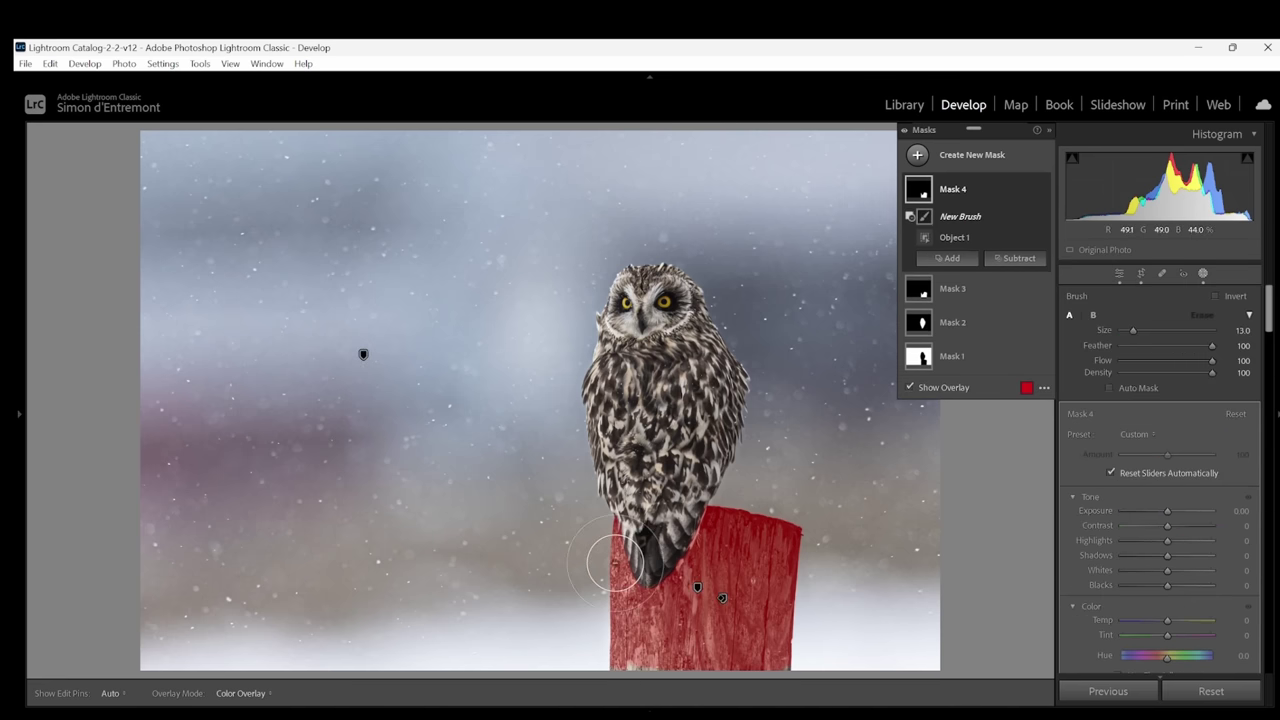
pyautogui.scroll(8, 620, 526)
pyautogui.press('h')
pyautogui.moveTo(620, 526)
pyautogui.mouseDown()
pyautogui.moveTo(618, 680)
pyautogui.moveTo(649, 540)
pyautogui.moveTo(643, 614)
pyautogui.mouseUp()
pyautogui.press('h')
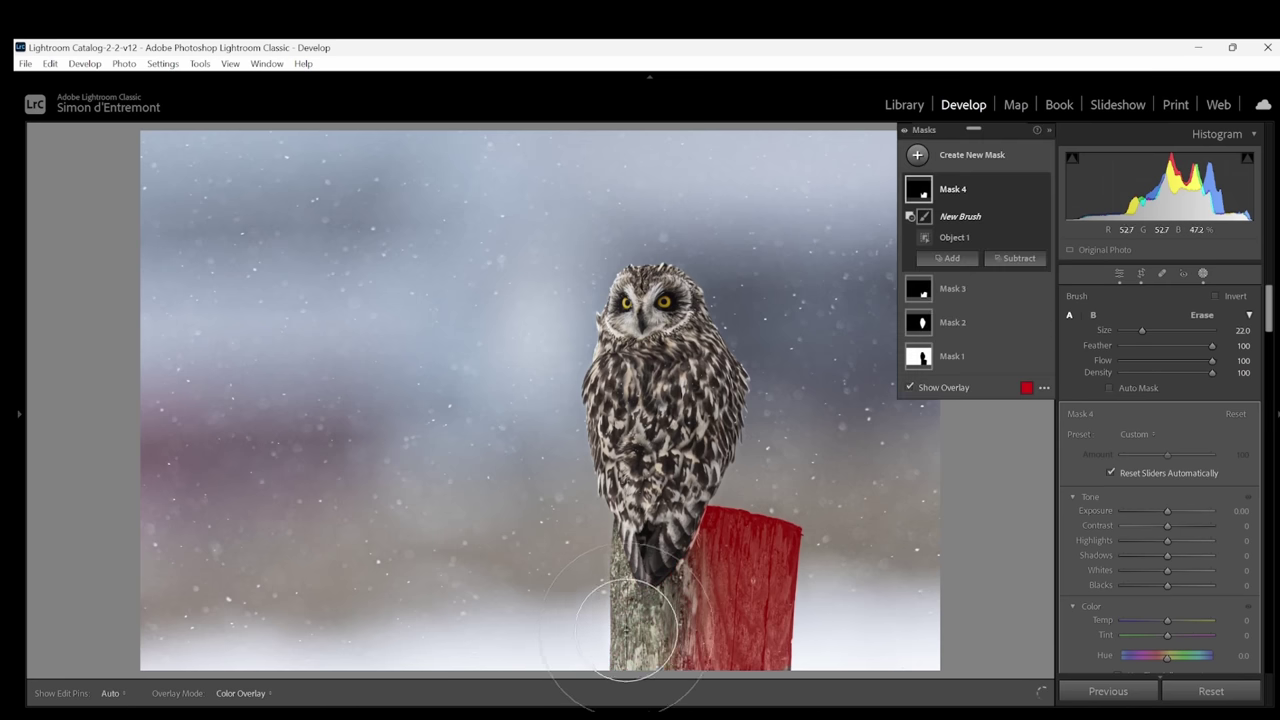
pyautogui.scroll(5, 600, 610)
pyautogui.press('h')
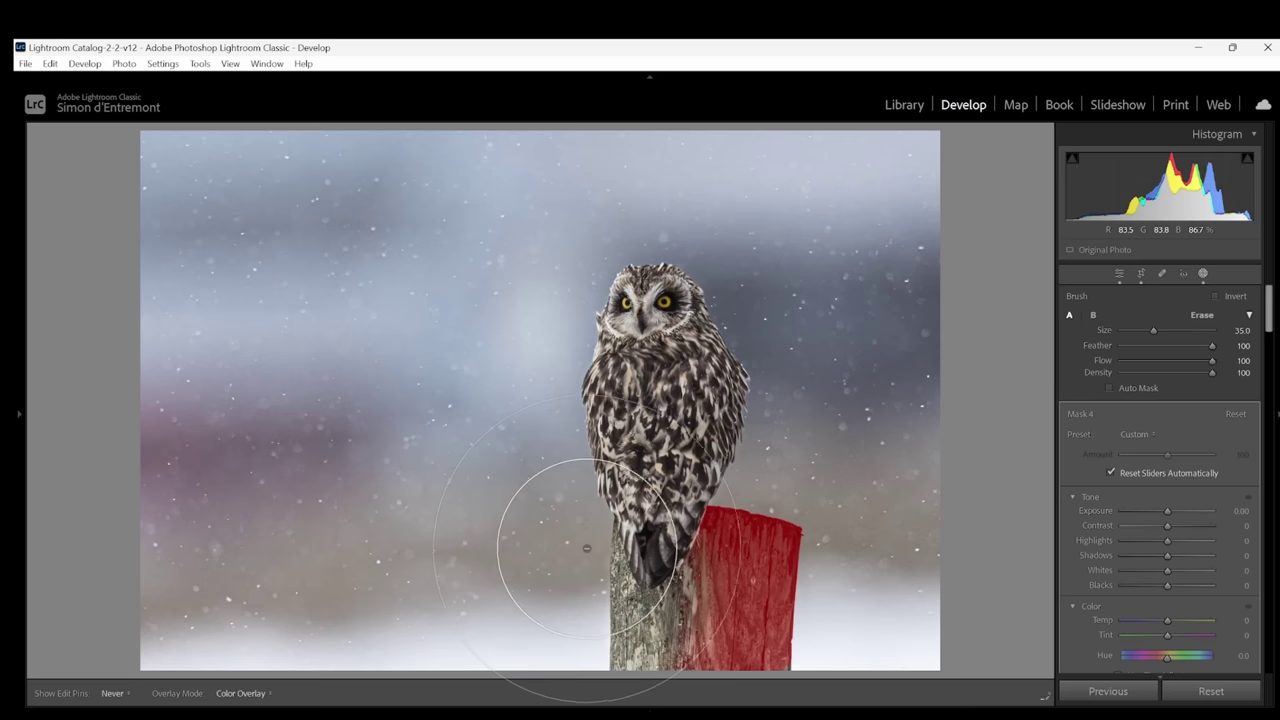
pyautogui.press('h')
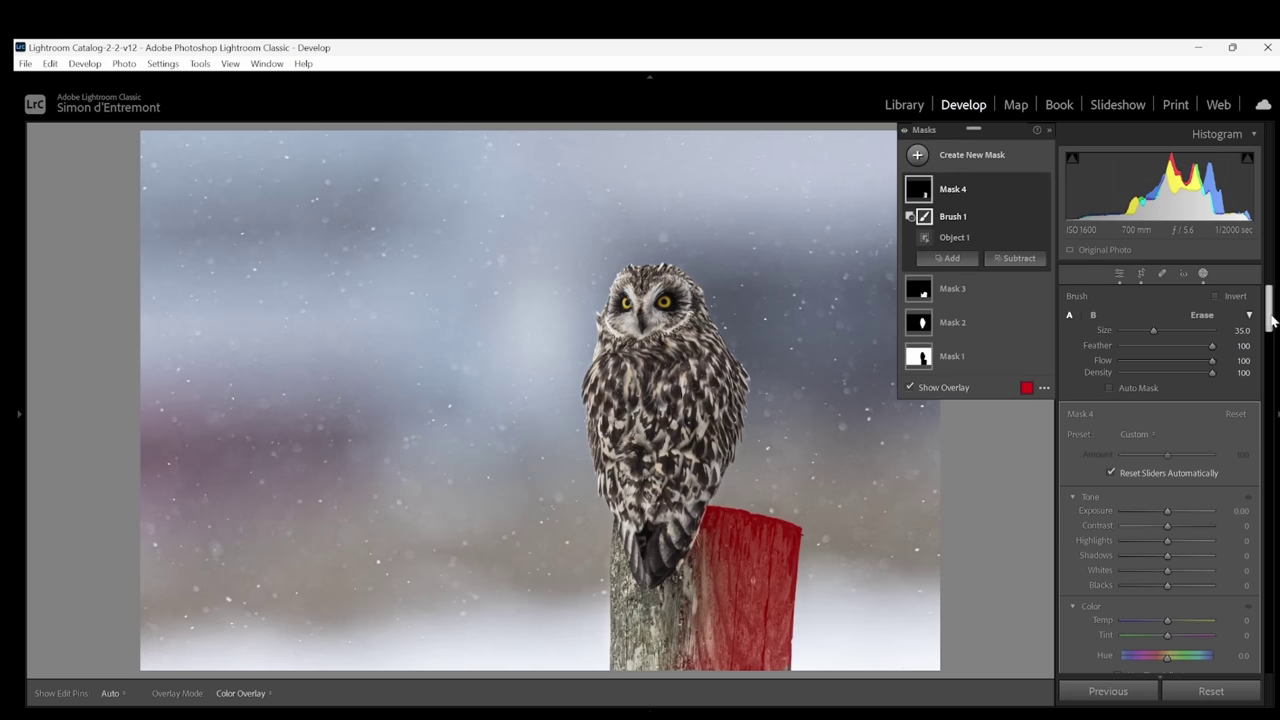
pyautogui.moveTo(1166, 518); pyautogui.dragTo(1161, 519)
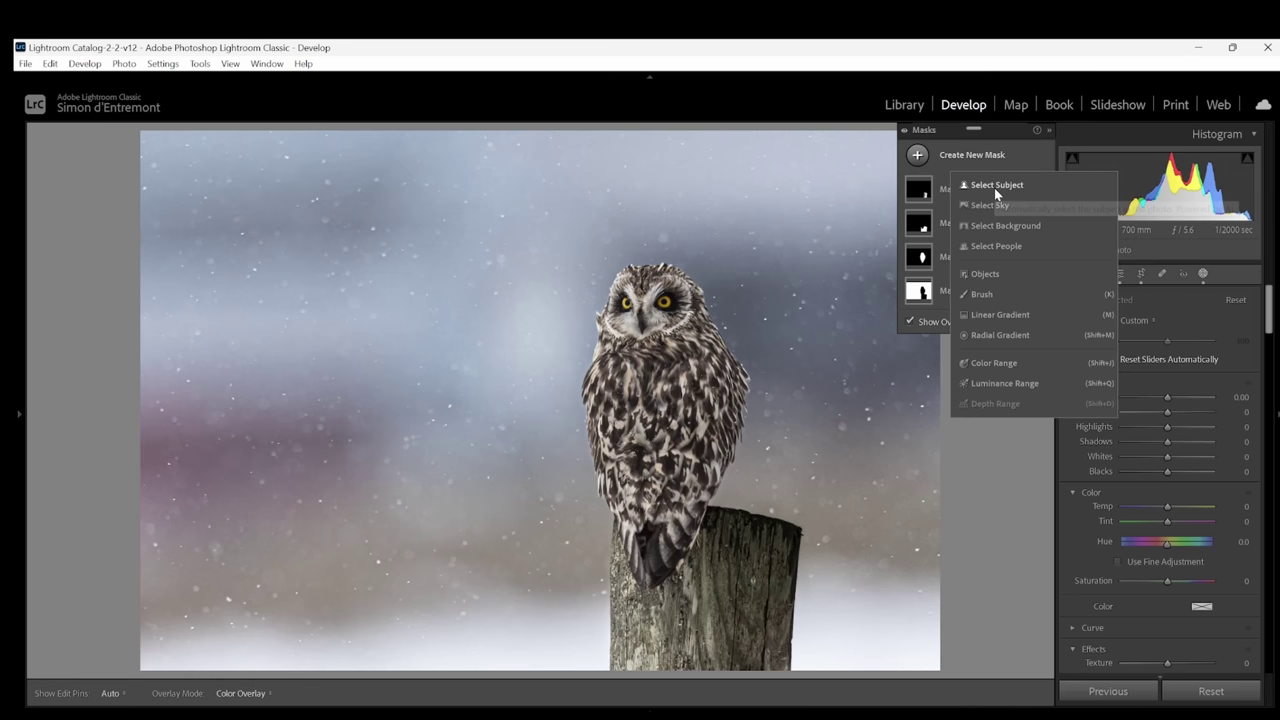
# - Select the owl as a new mask and brush the fence post out of it
pyautogui.click(998, 186)
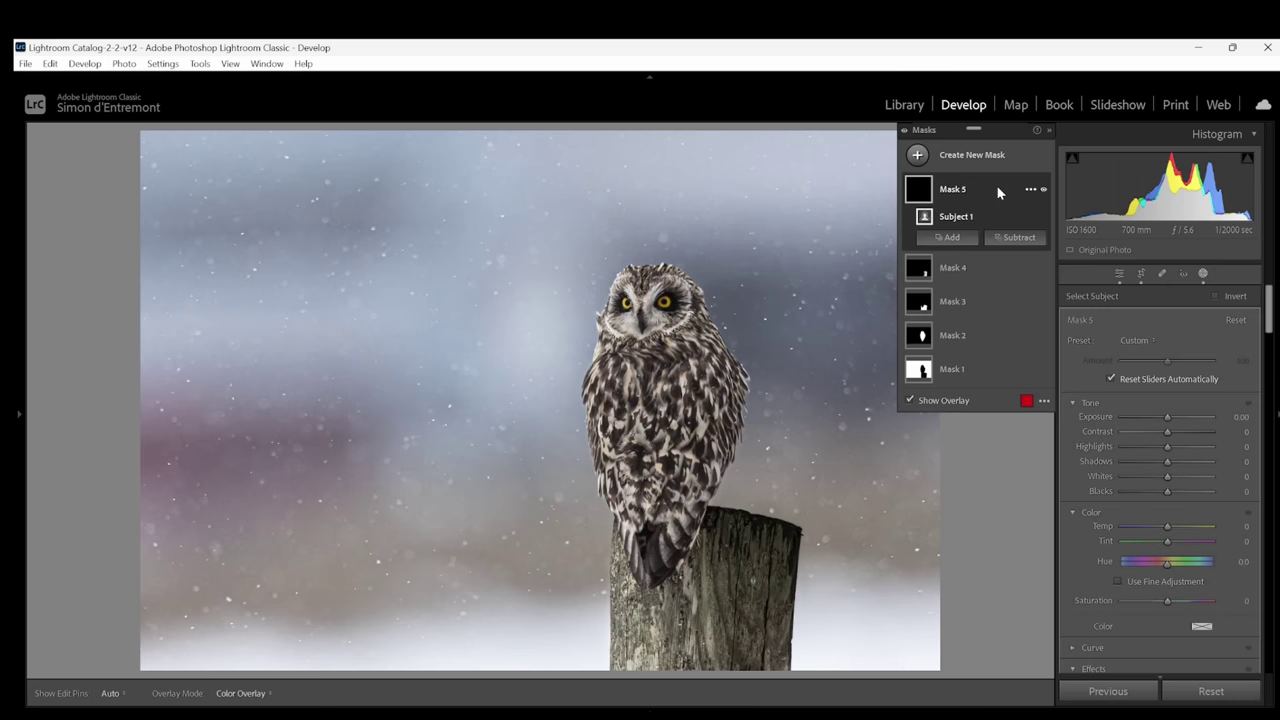
pyautogui.hotkey('shift', 'k')
pyautogui.moveTo(800, 522)
pyautogui.mouseDown()
pyautogui.moveTo(794, 557)
pyautogui.moveTo(777, 529)
pyautogui.moveTo(749, 671)
pyautogui.mouseUp()
pyautogui.press('h')
pyautogui.moveTo(672, 698)
pyautogui.mouseDown()
pyautogui.moveTo(600, 687)
pyautogui.moveTo(551, 571)
pyautogui.mouseUp()
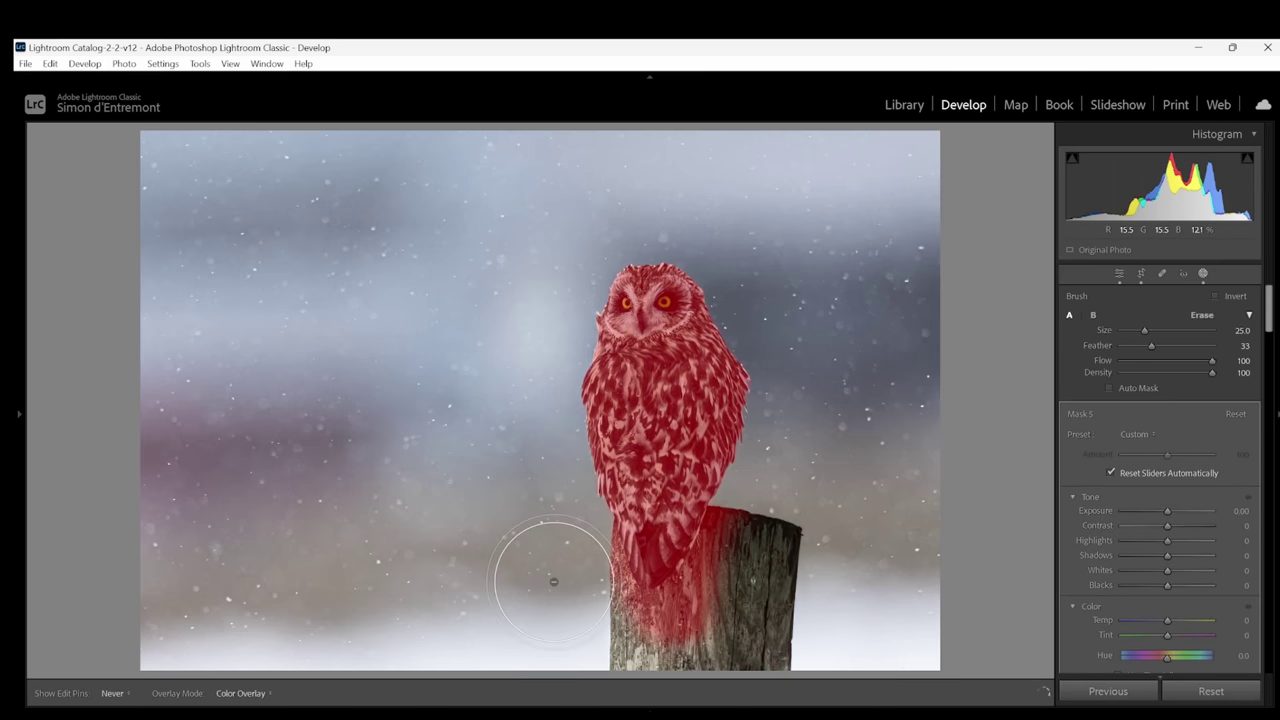
pyautogui.press('h')
pyautogui.scroll(-2, 849, 247)
# - Subtract the owl's left chest edge with a brush and darken the masked side to −0.75 exposure
pyautogui.click(1019, 259)
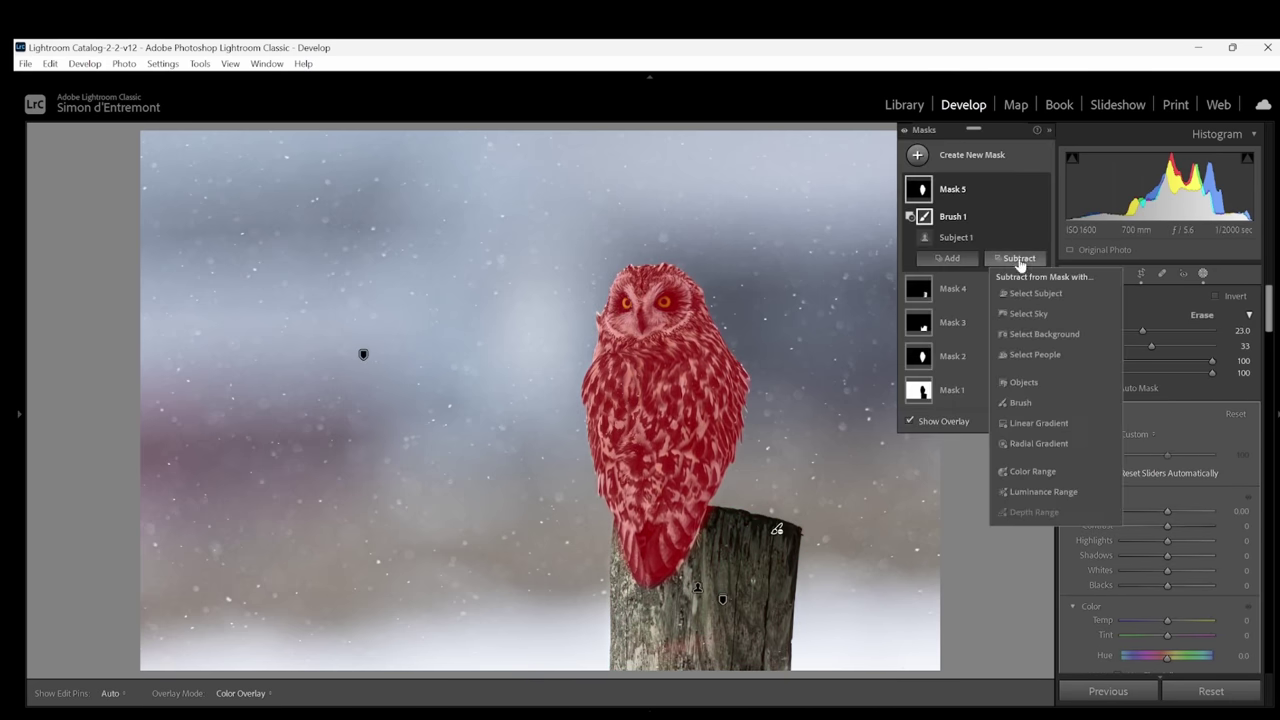
pyautogui.click(1020, 402)
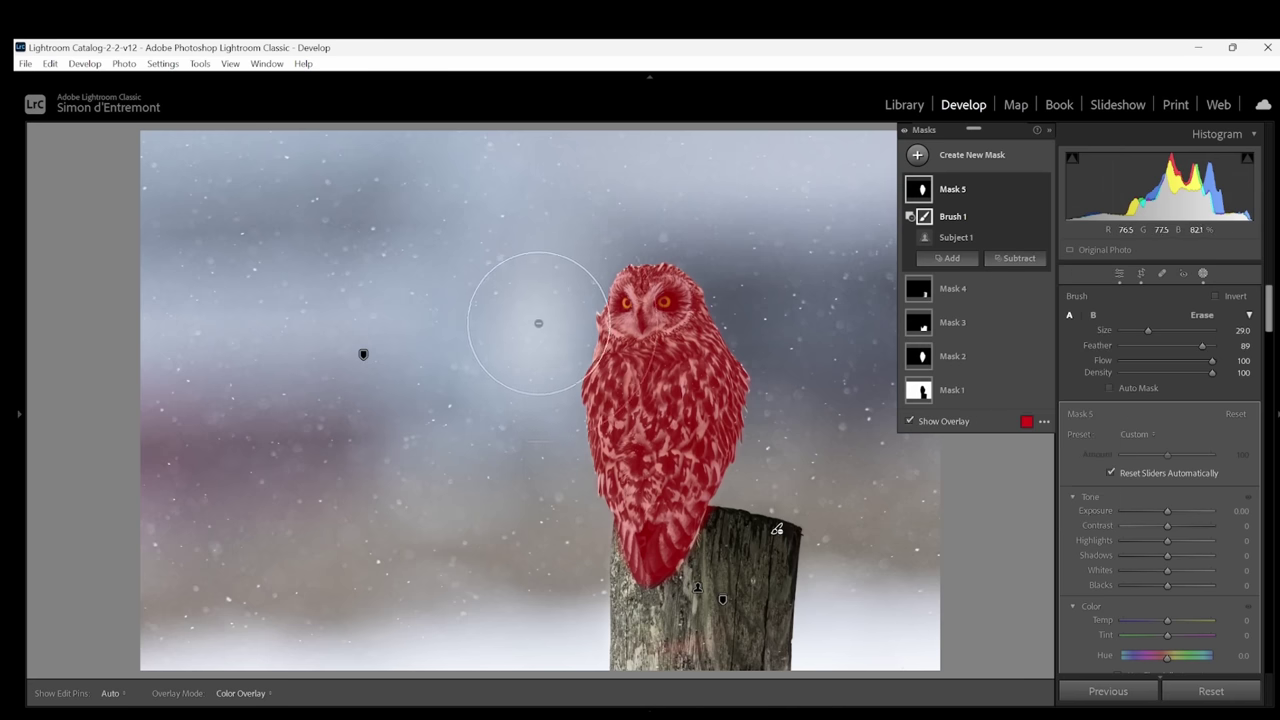
pyautogui.press('h')
pyautogui.moveTo(551, 486)
pyautogui.mouseDown()
pyautogui.moveTo(571, 300)
pyautogui.moveTo(591, 357)
pyautogui.moveTo(577, 523)
pyautogui.moveTo(557, 400)
pyautogui.mouseUp()
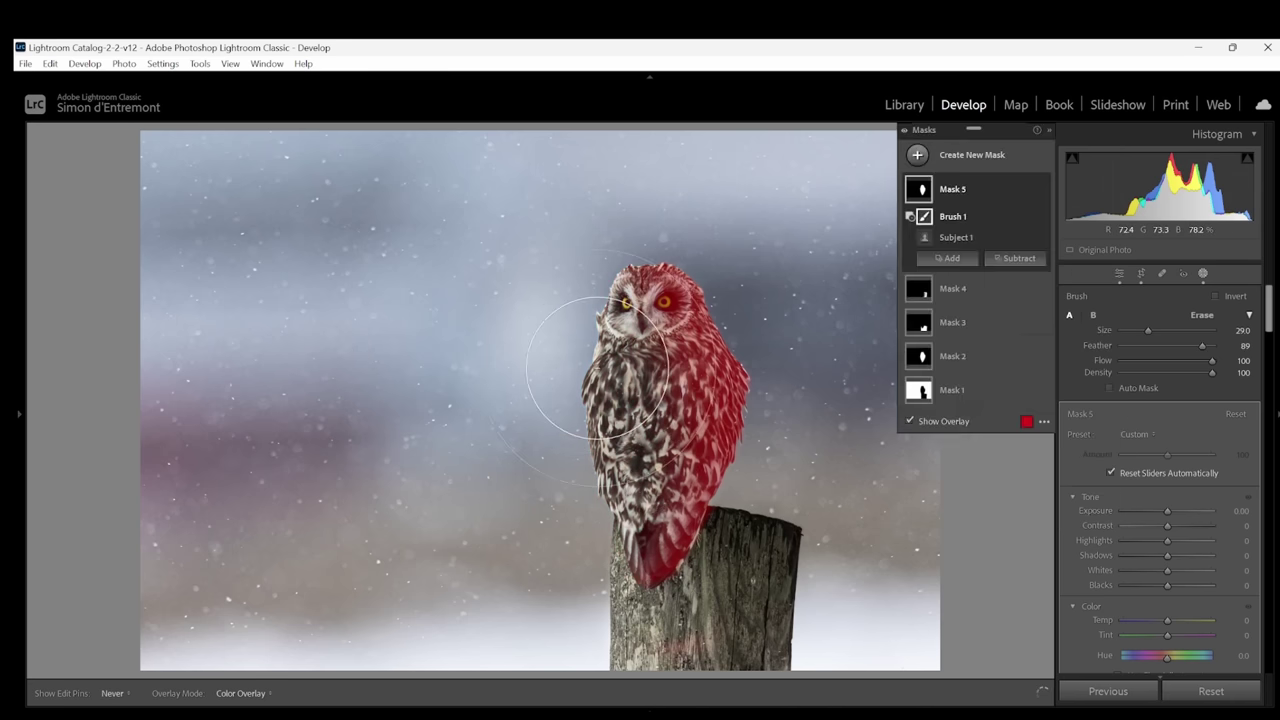
pyautogui.press('h')
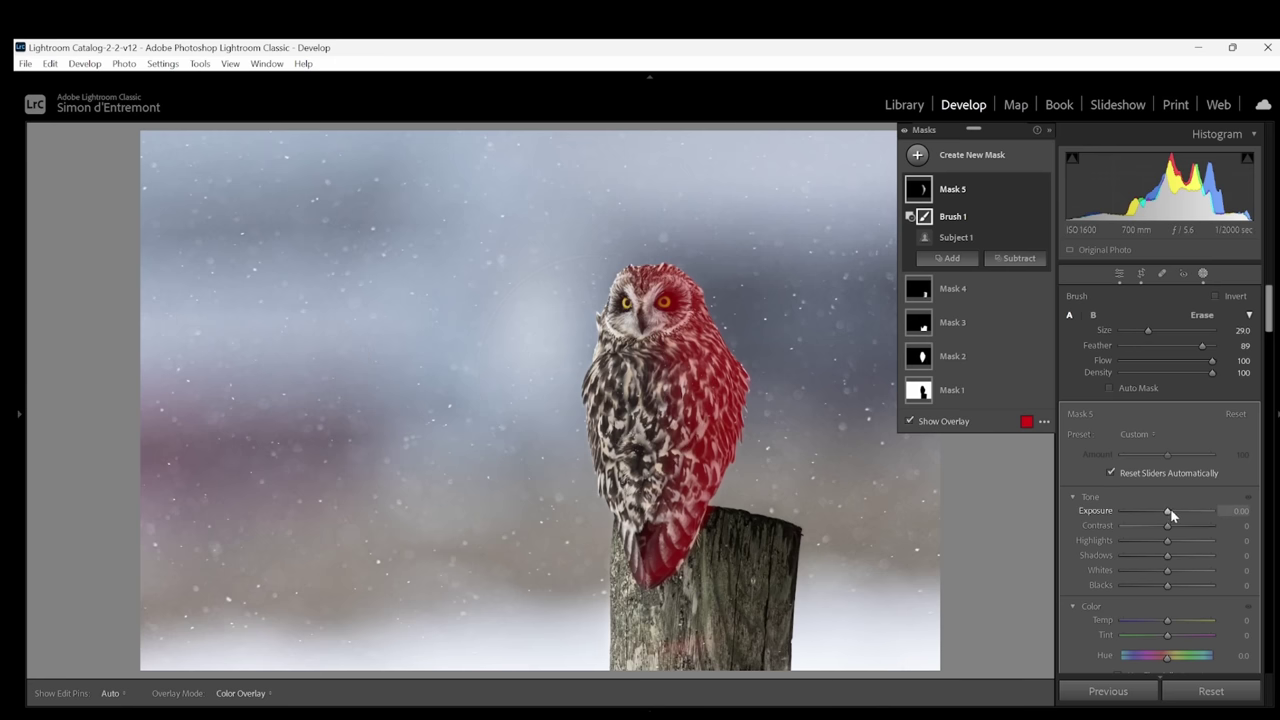
pyautogui.moveTo(1168, 510); pyautogui.dragTo(1160, 514)
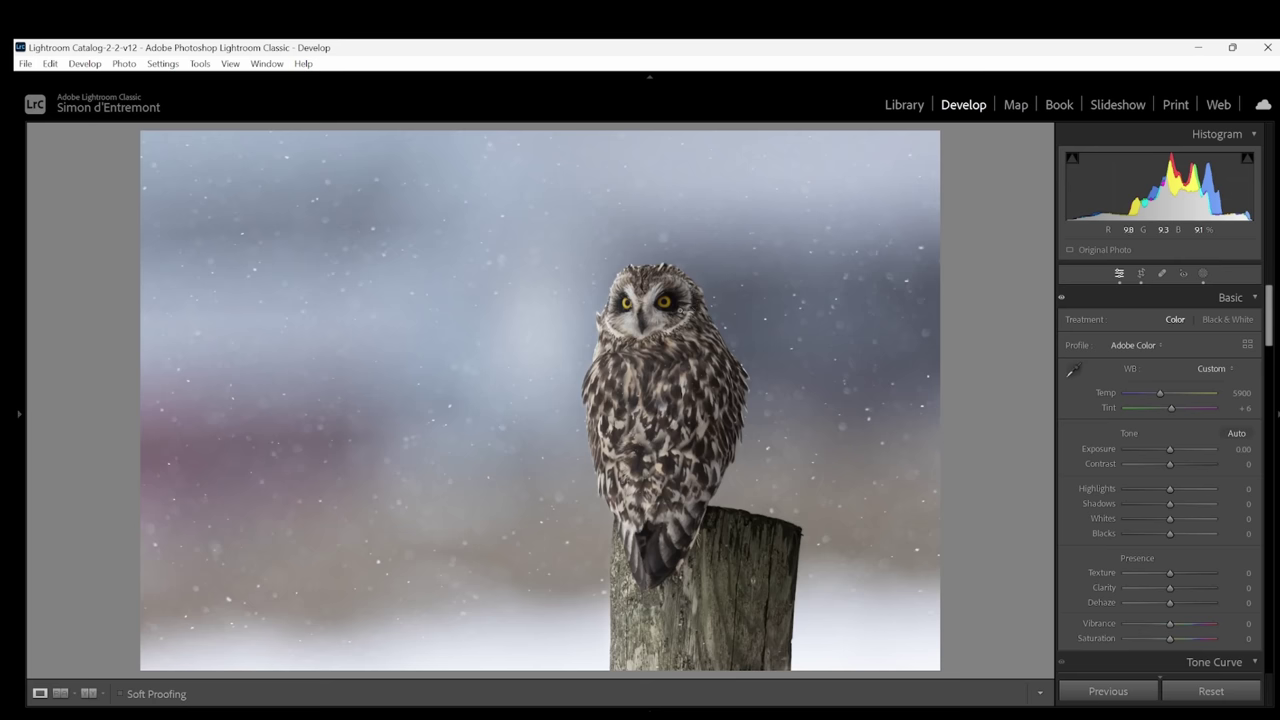
# - Add a brush mask at +0.56 exposure and paint over both of the owl's irises
pyautogui.click(657, 293)
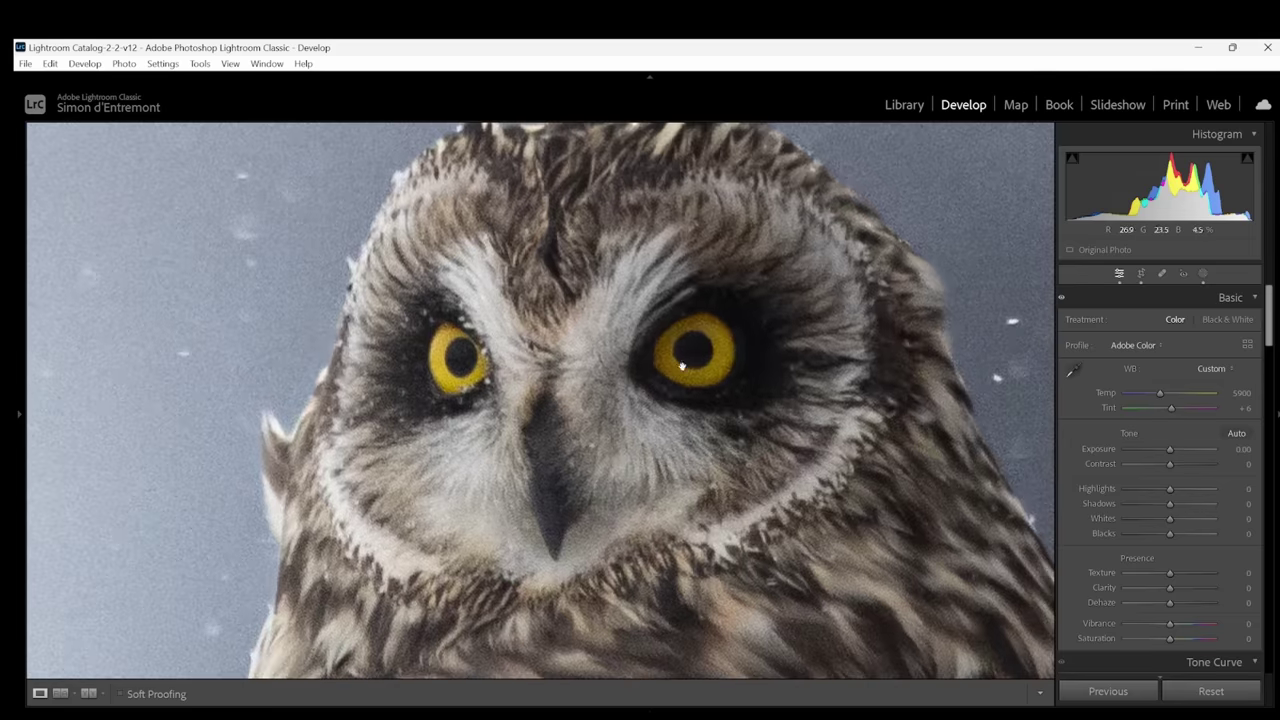
pyautogui.click(1203, 274)
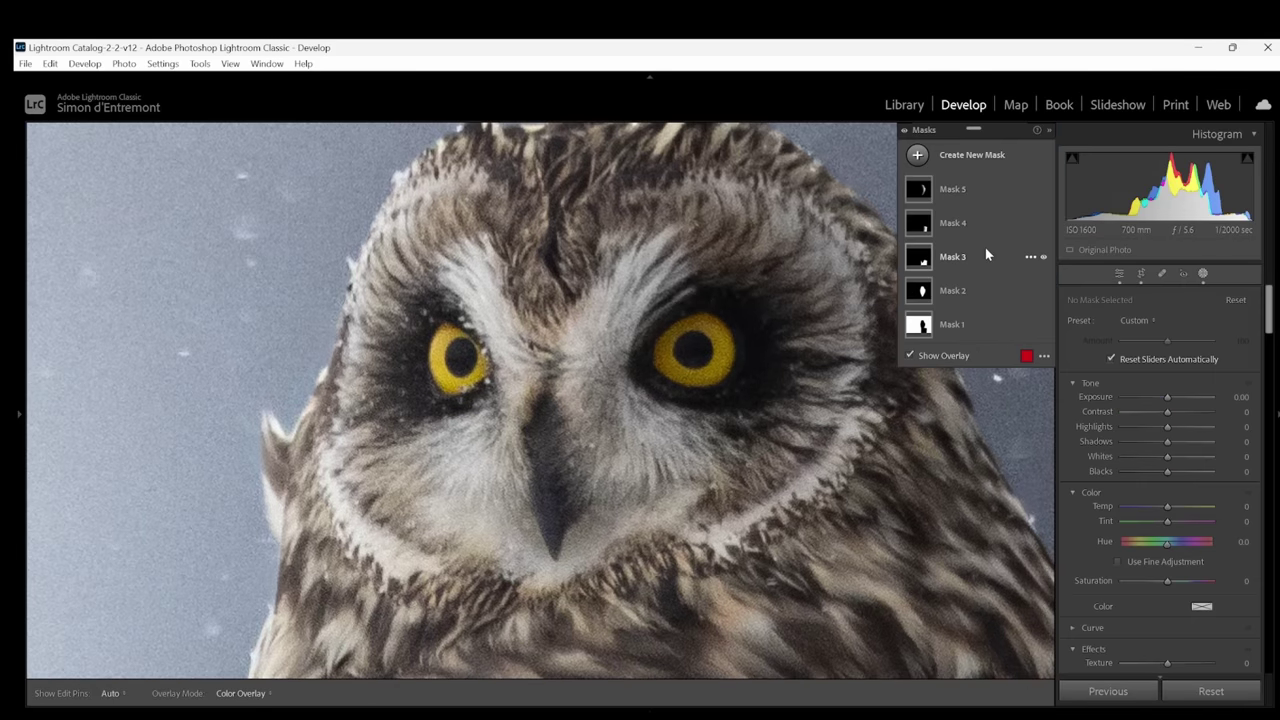
pyautogui.click(975, 156)
pyautogui.click(984, 295)
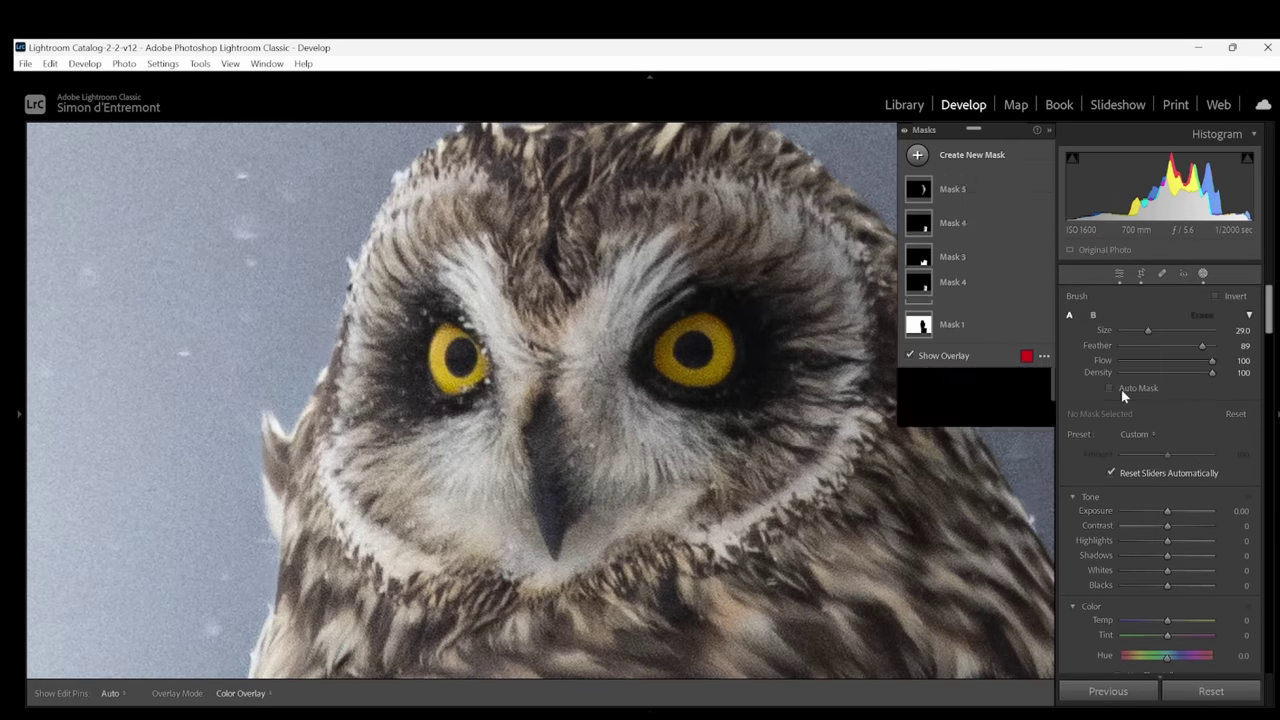
pyautogui.moveTo(1174, 506); pyautogui.dragTo(1178, 513)
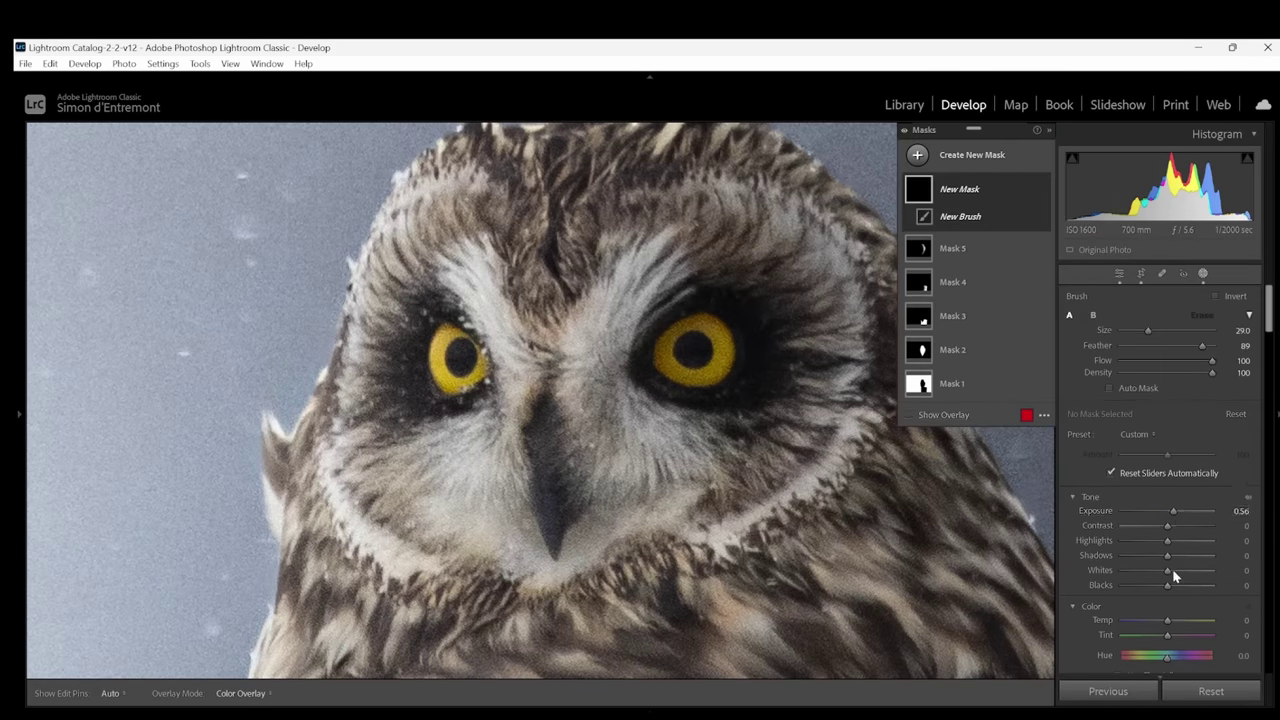
pyautogui.scroll(-5, 1200, 500)
pyautogui.scroll(-4, 1168, 605)
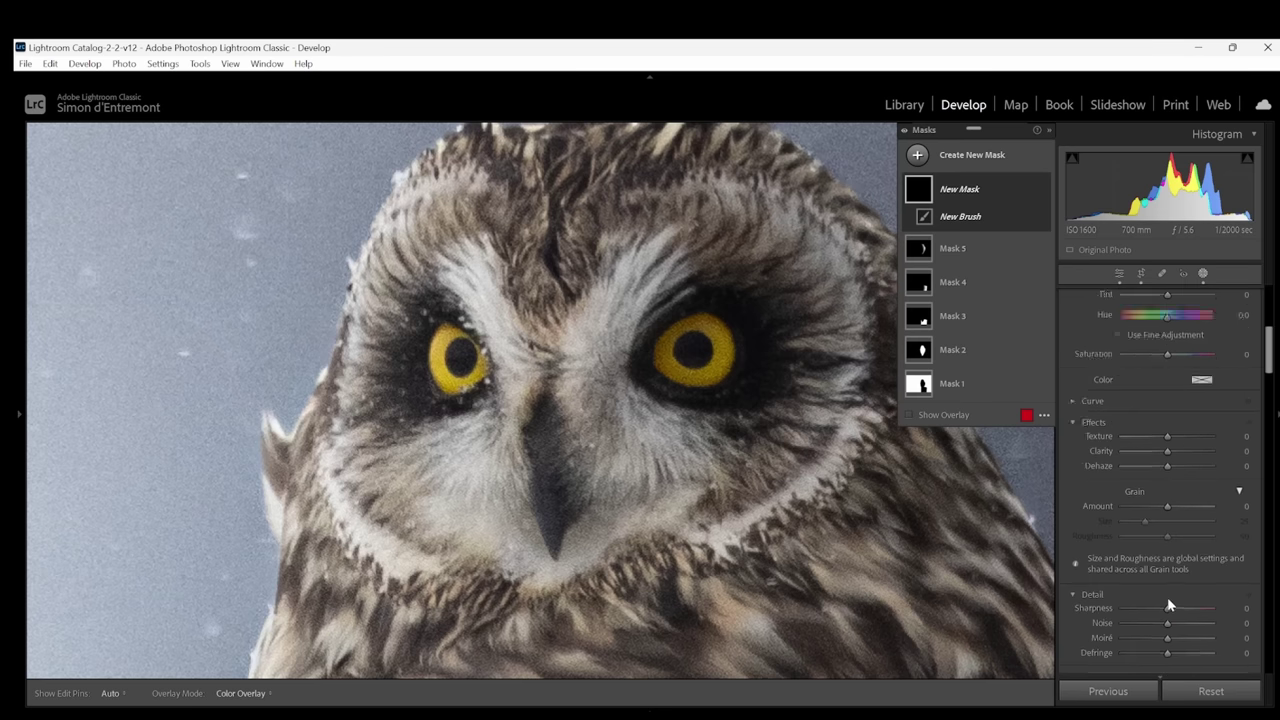
pyautogui.moveTo(1168, 510); pyautogui.dragTo(1176, 511)
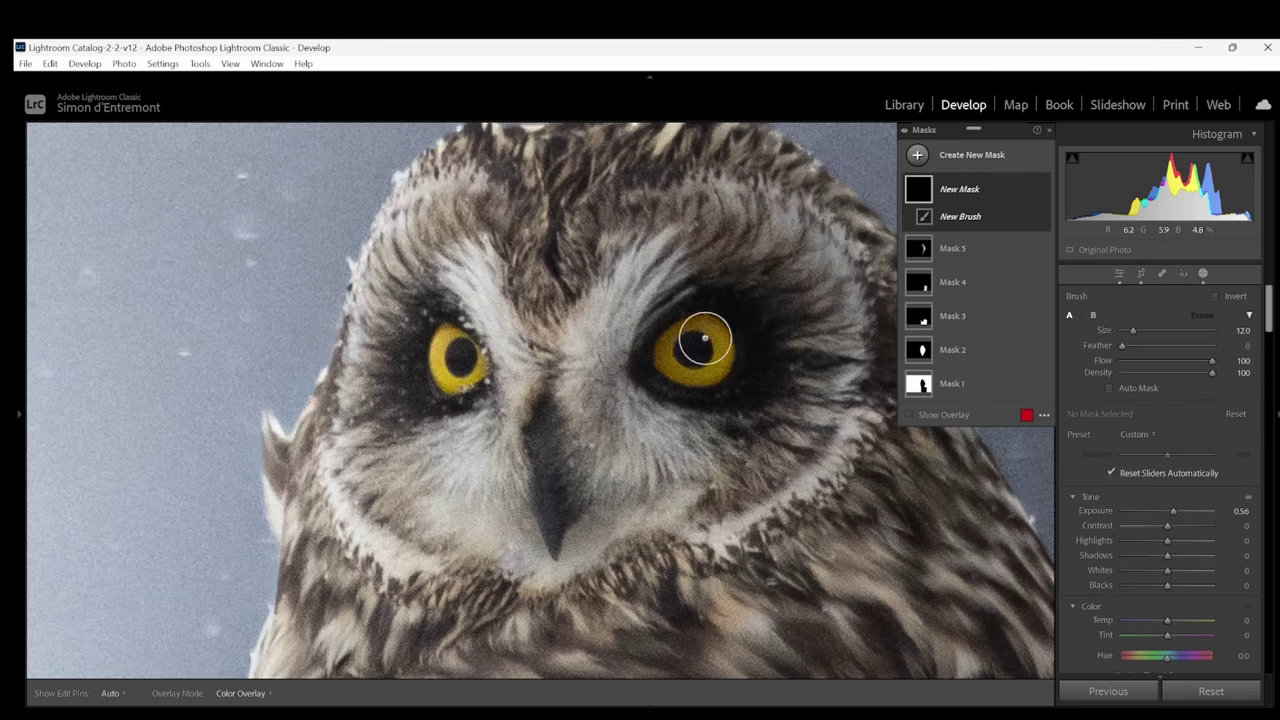
pyautogui.press('h')
pyautogui.moveTo(677, 375)
pyautogui.mouseDown()
pyautogui.moveTo(708, 374)
pyautogui.moveTo(715, 332)
pyautogui.mouseUp()
pyautogui.moveTo(434, 372)
pyautogui.mouseDown()
pyautogui.moveTo(476, 378)
pyautogui.moveTo(443, 347)
pyautogui.mouseUp()
pyautogui.press('h')
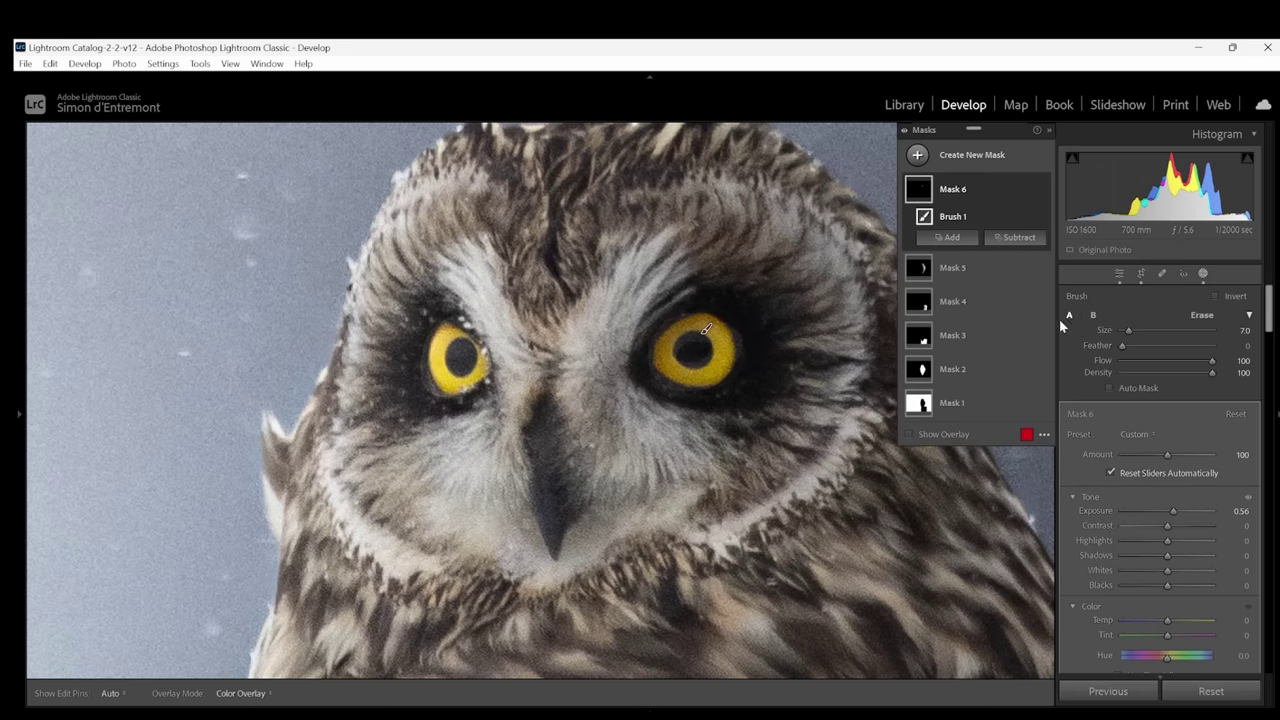
# - Add another brush mask at −1.24 exposure to darken both pupils, then return to the full photo
pyautogui.click(980, 156)
pyautogui.click(982, 294)
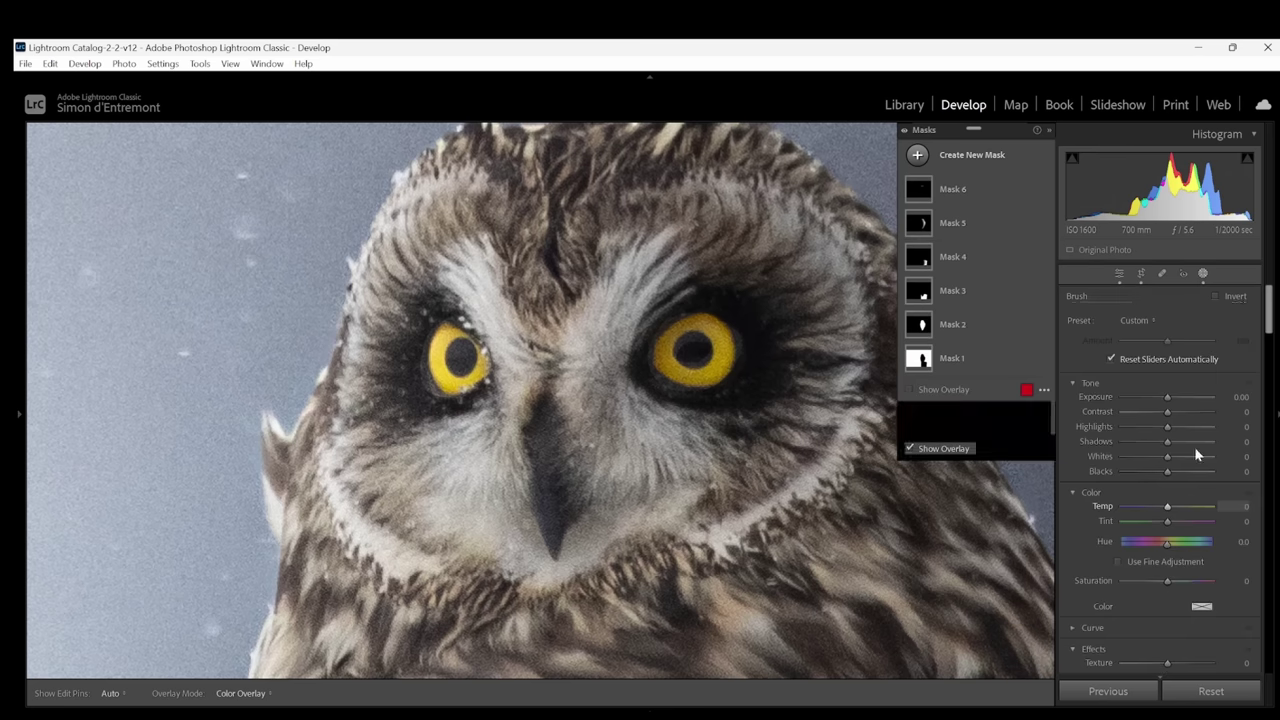
pyautogui.click(1155, 515)
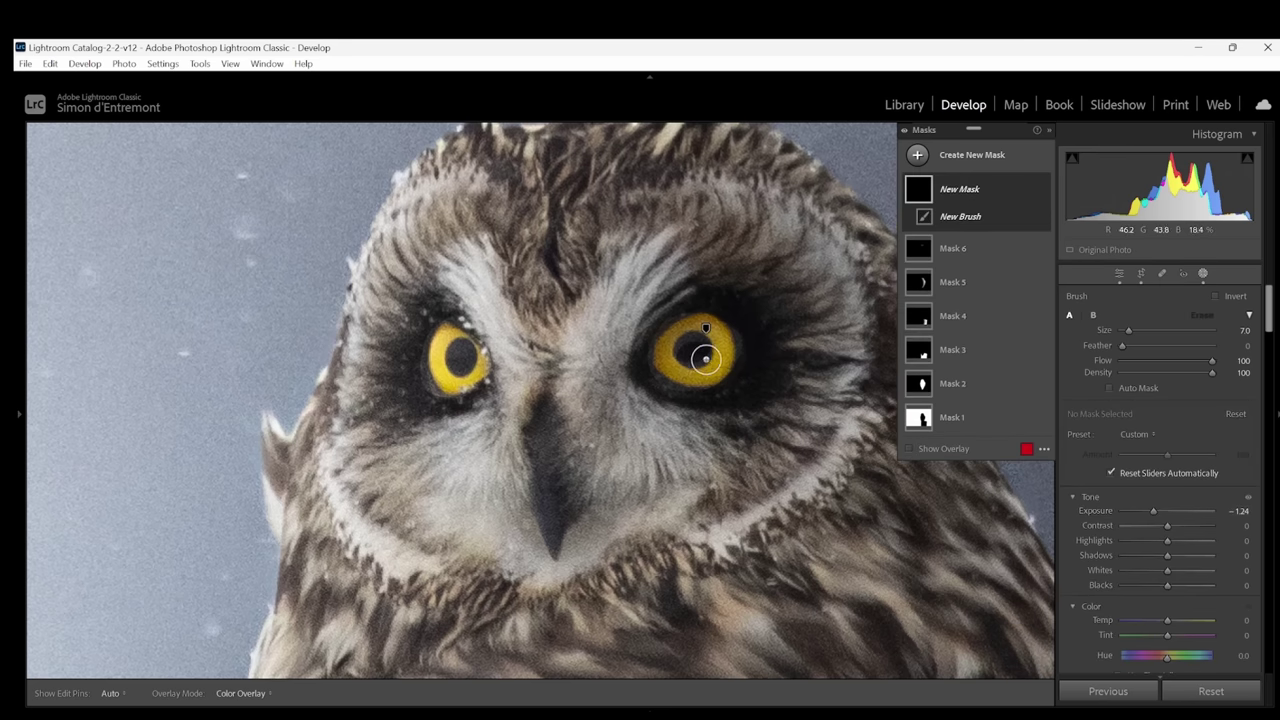
pyautogui.press(']')
pyautogui.moveTo(694, 348); pyautogui.dragTo(694, 350)
pyautogui.press('[')
pyautogui.press(']')
pyautogui.moveTo(463, 360); pyautogui.dragTo(462, 362)
pyautogui.click(1203, 274)
pyautogui.press('z')
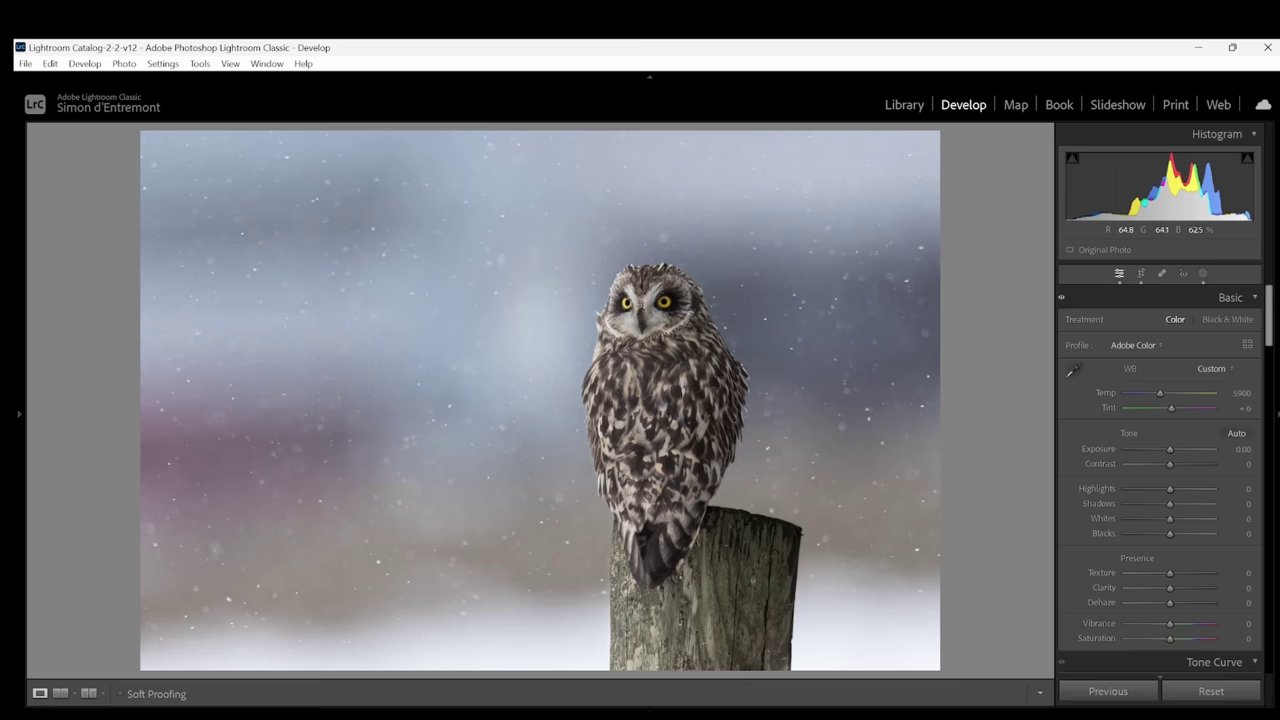
# - Draw a radial gradient over the owl's face with Feather 30 and Whites raised to 56
pyautogui.click(653, 291)
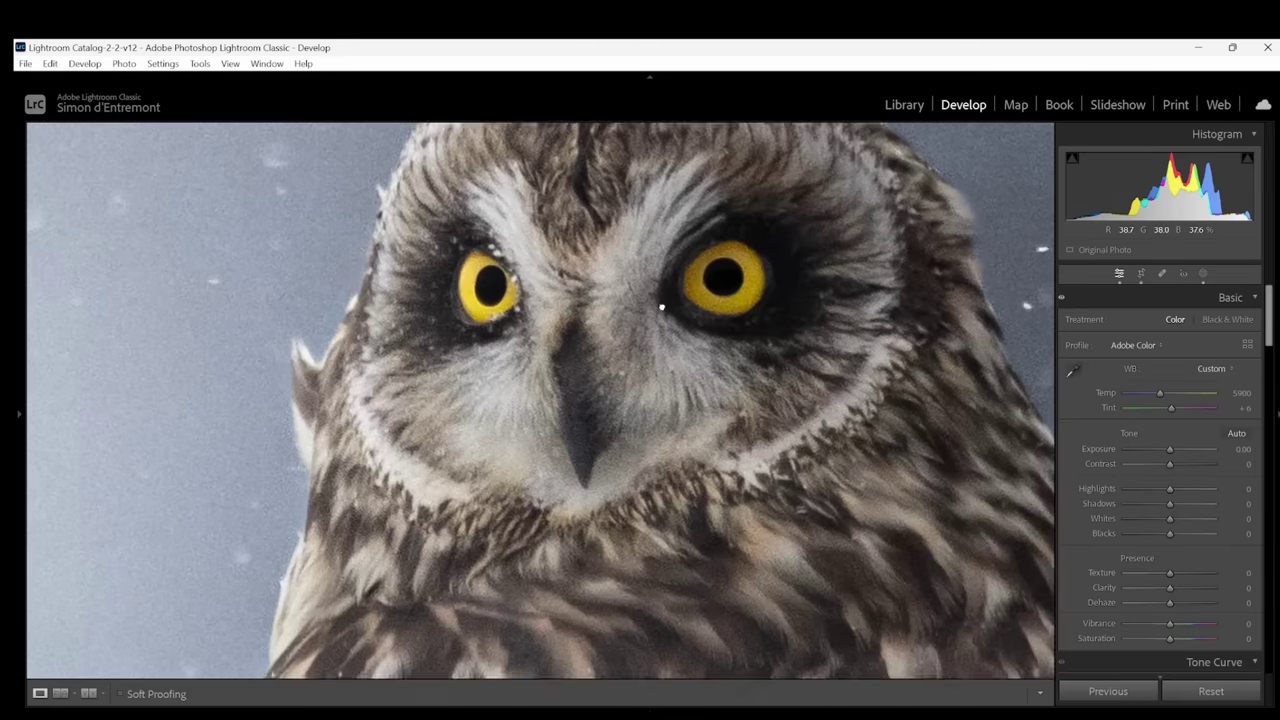
pyautogui.click(1205, 275)
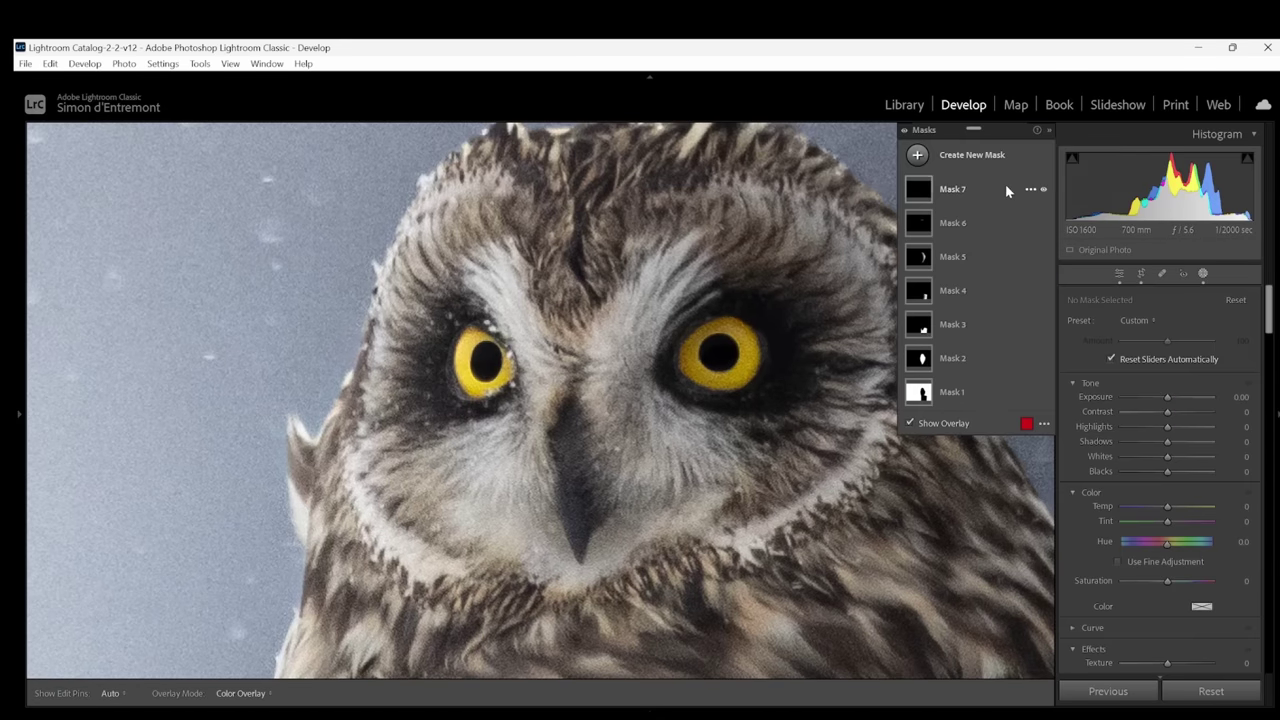
pyautogui.click(973, 157)
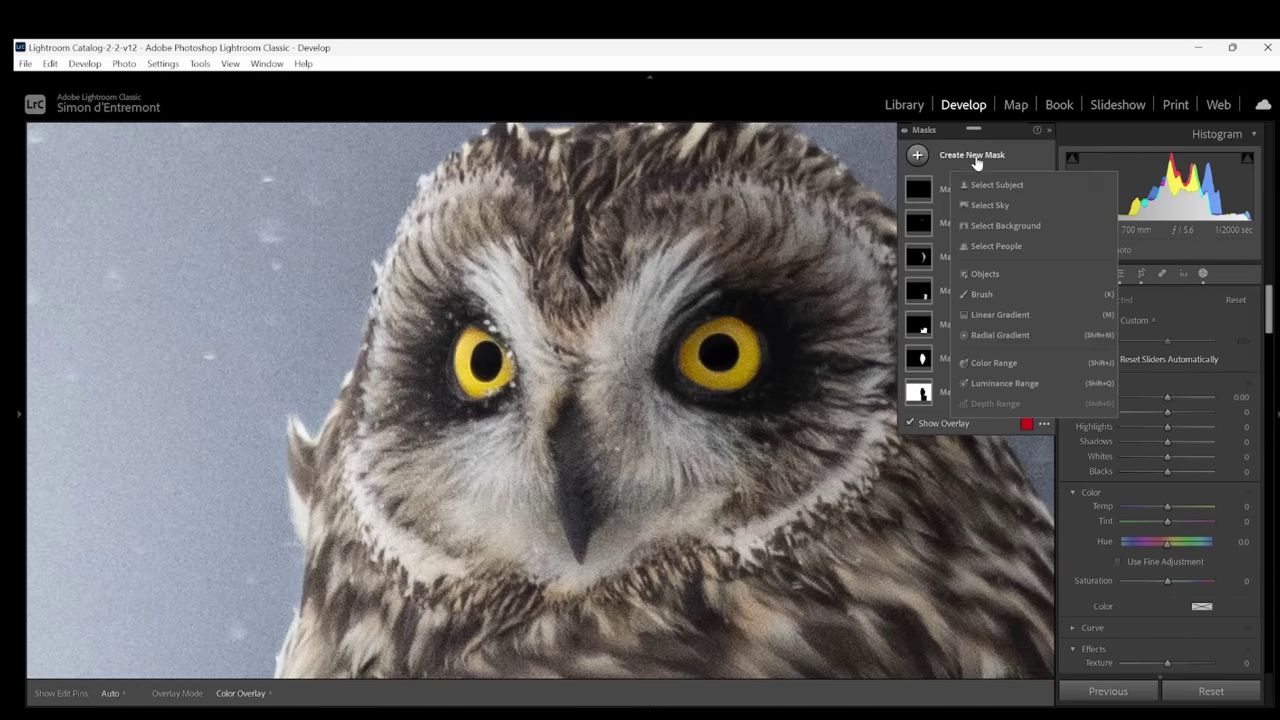
pyautogui.click(1001, 335)
pyautogui.moveTo(626, 364); pyautogui.dragTo(923, 590)
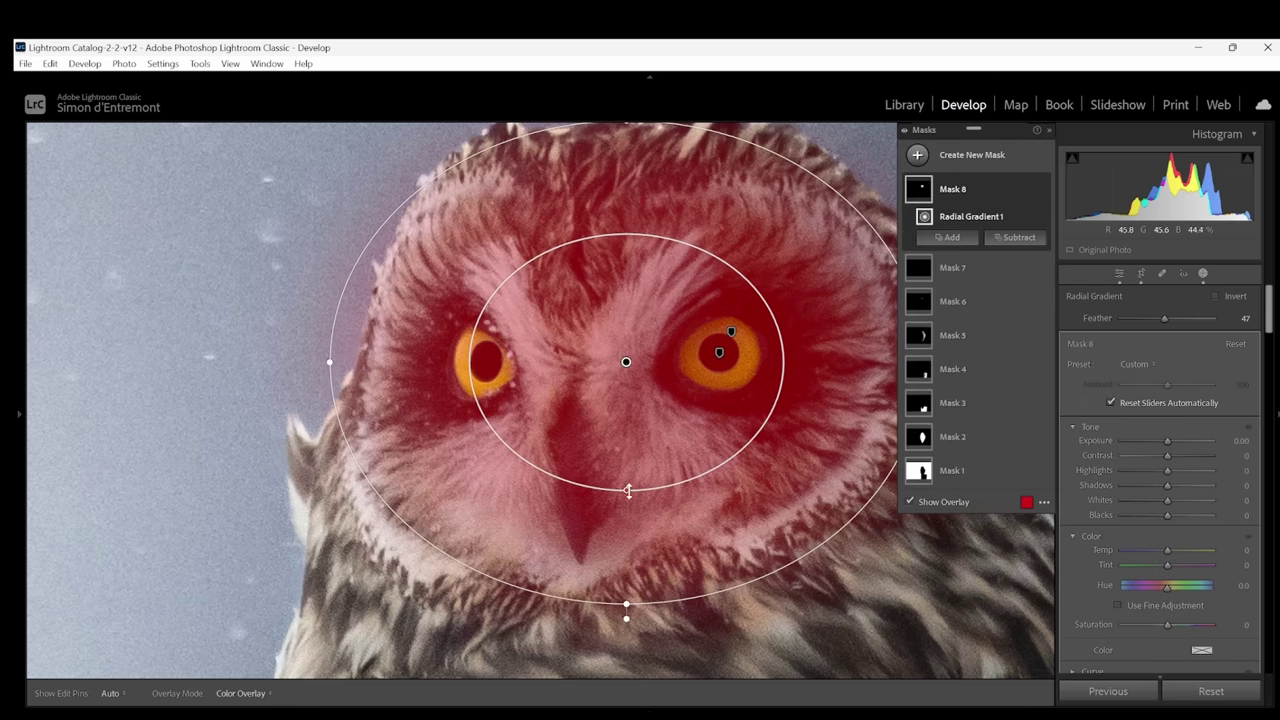
pyautogui.moveTo(631, 491); pyautogui.dragTo(634, 535)
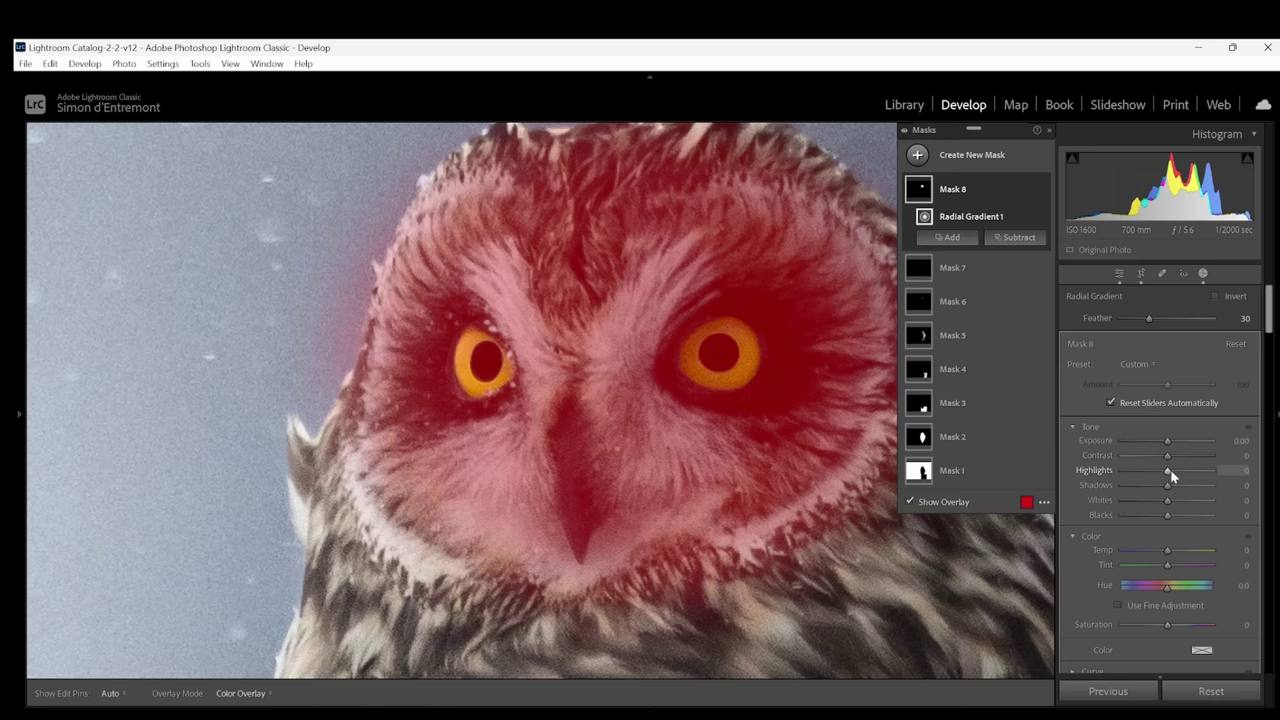
pyautogui.moveTo(1169, 502); pyautogui.dragTo(1193, 501)
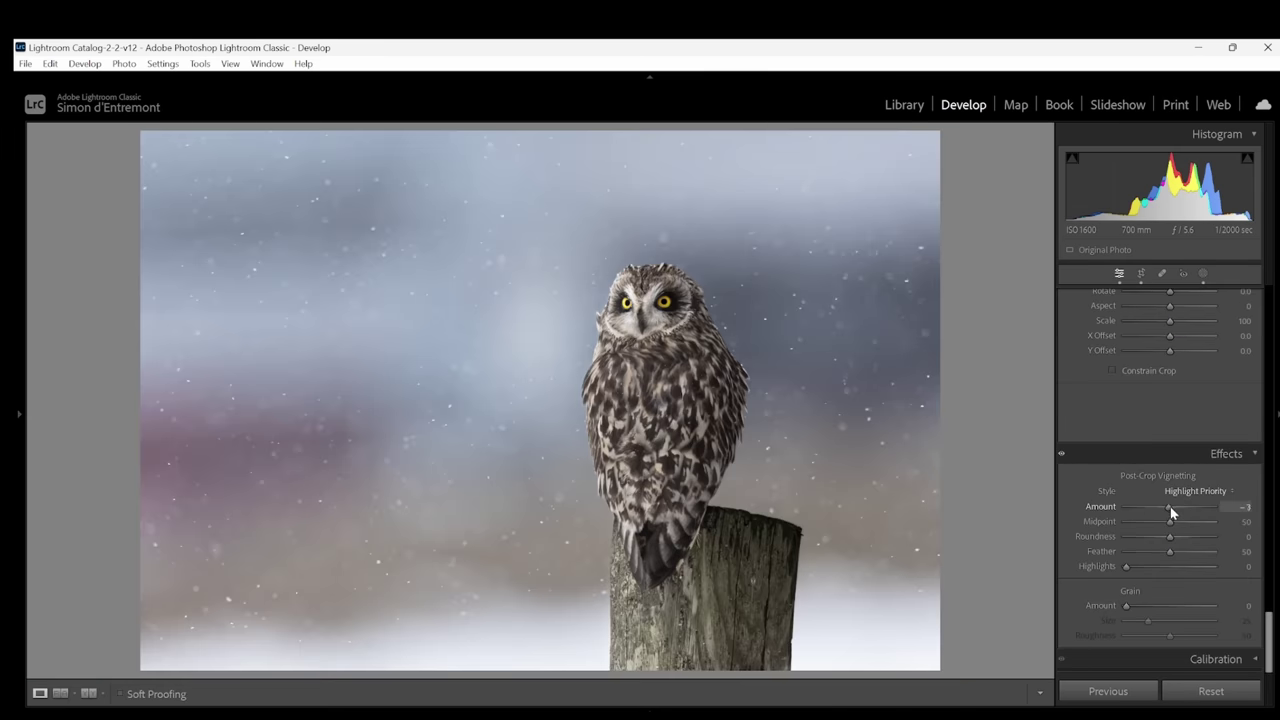
# - Add a −10 post-crop vignette, then reopen the masks with the post mask's overlay showing
pyautogui.moveTo(1171, 508); pyautogui.dragTo(1168, 510)
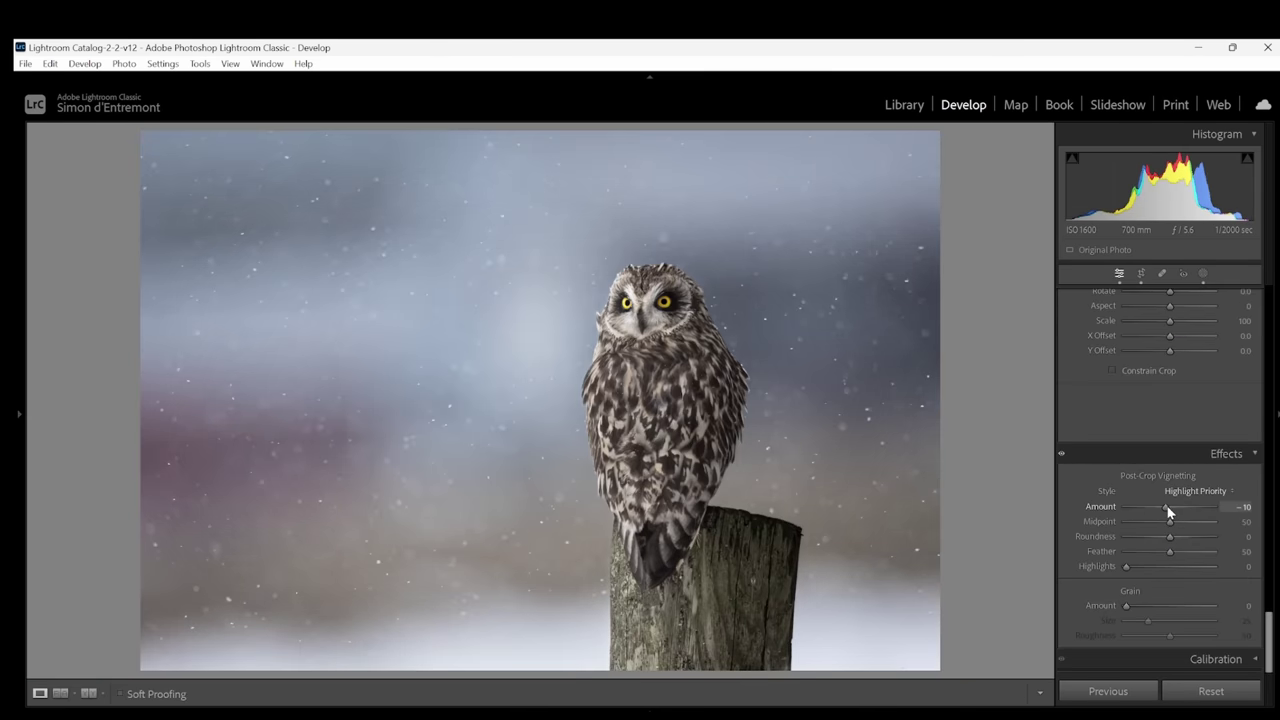
pyautogui.click(1179, 274)
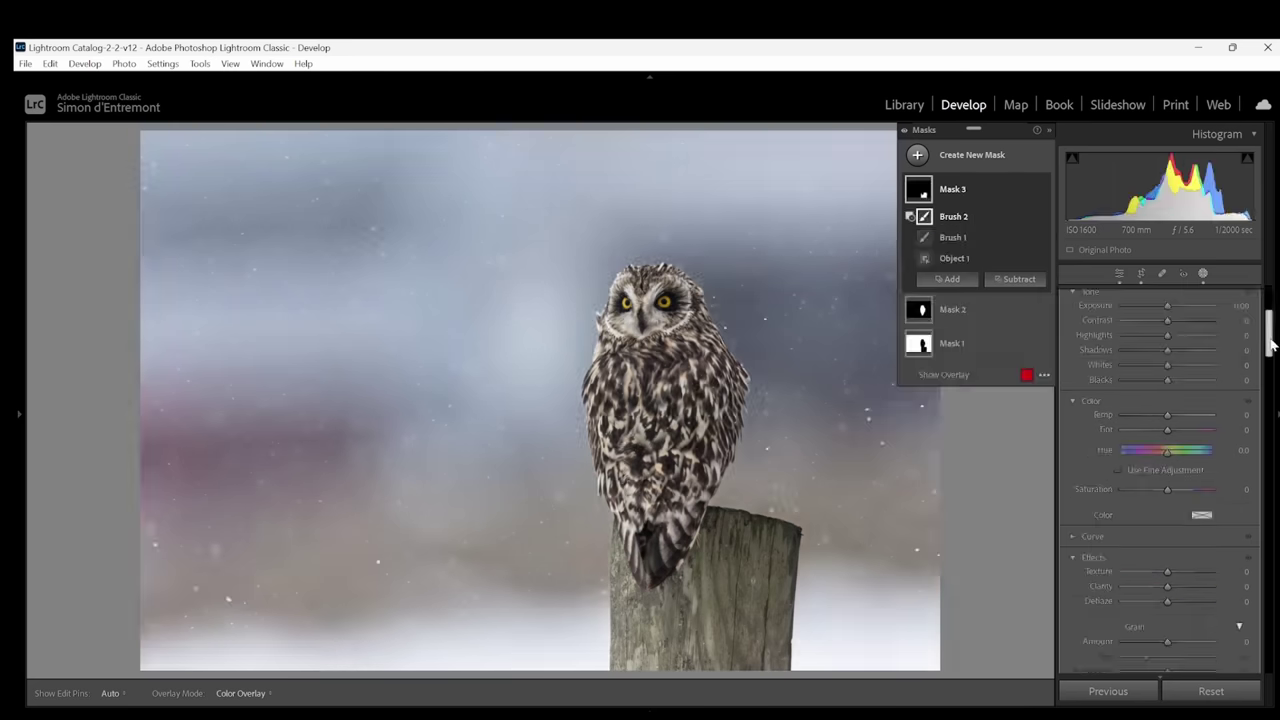
pyautogui.press('o')
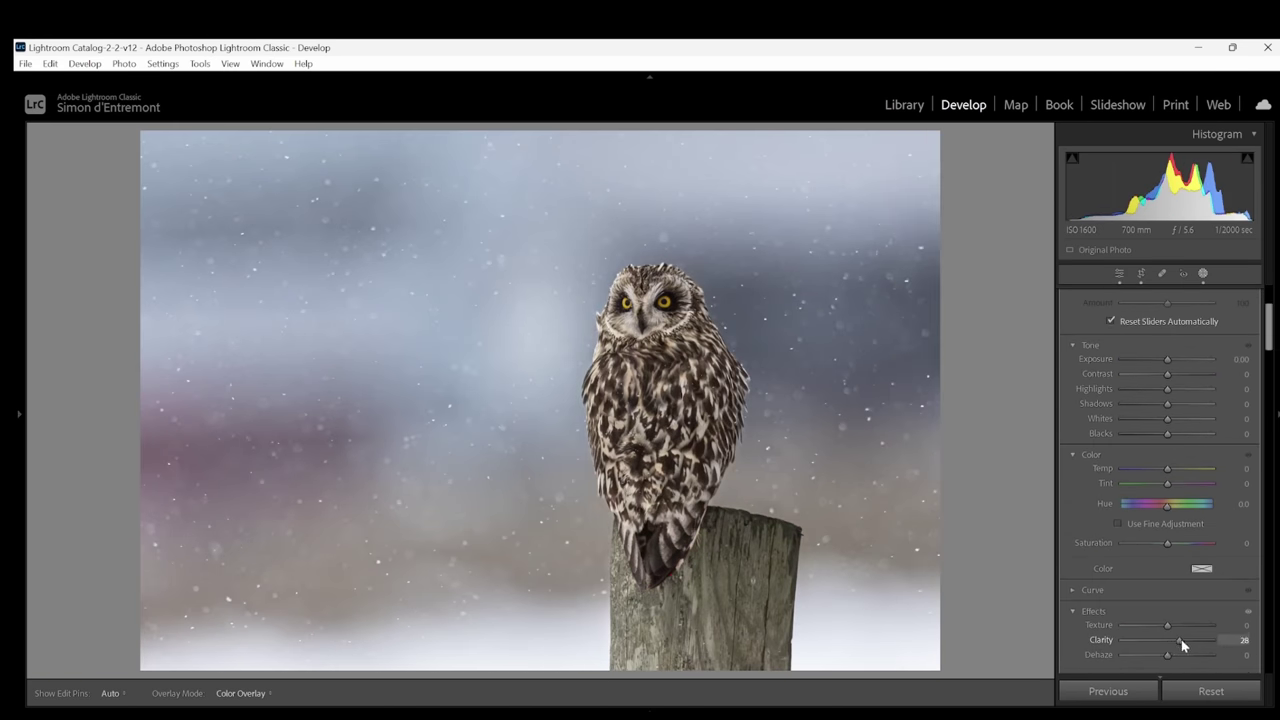